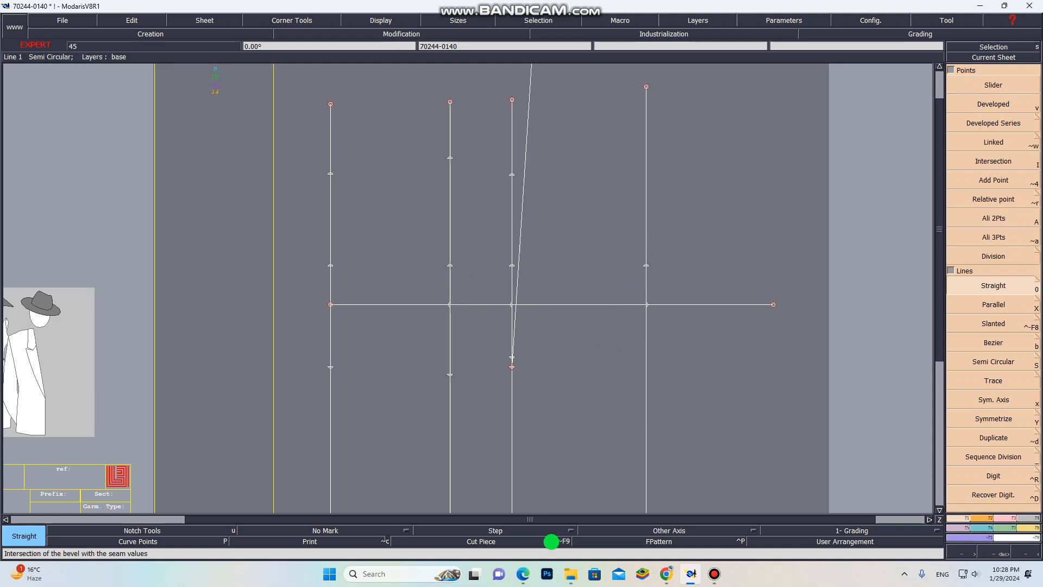
# Step: Switch to the size specification PDF in Edge and tick the 1/2 Waistround stretched row and its 8 ANS value
pyautogui.moveTo(523, 573)
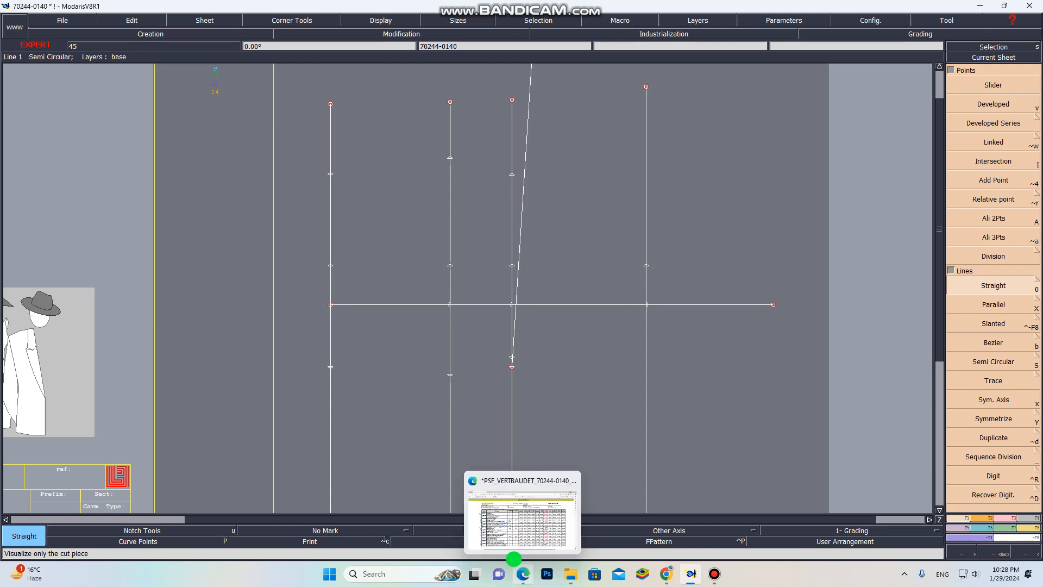
pyautogui.click(499, 515)
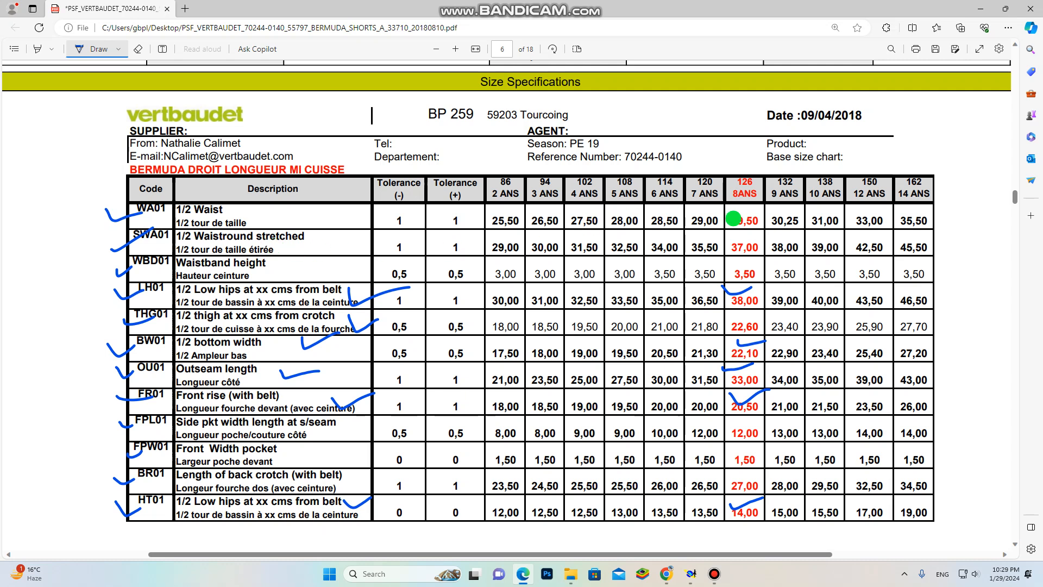
pyautogui.moveTo(744, 243); pyautogui.dragTo(759, 234)
pyautogui.moveTo(358, 242); pyautogui.dragTo(378, 231)
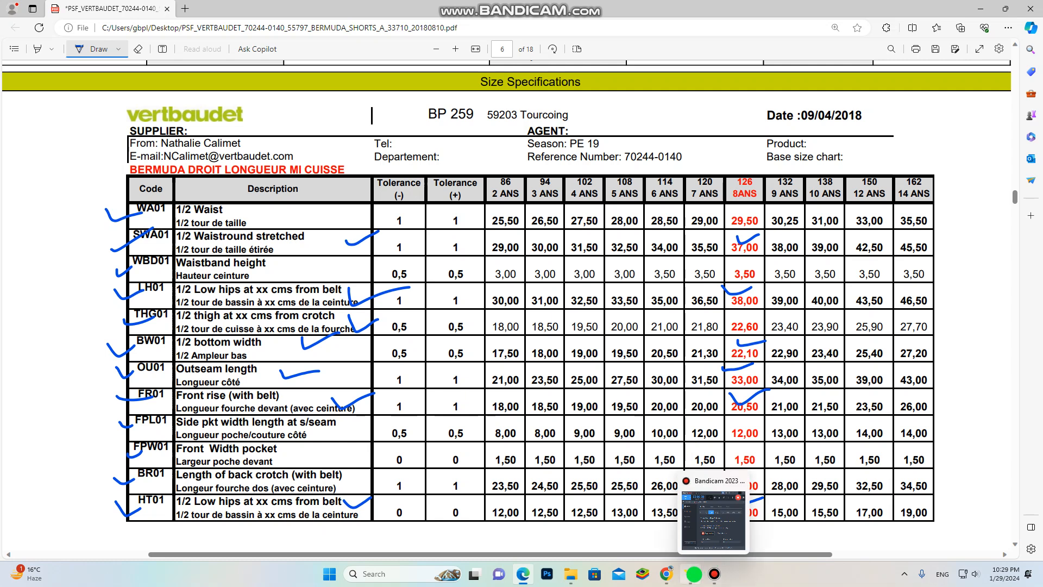
# Step: Back in Modaris, place a developed point on the rightmost vertical line below the horizontal line, and another 18.50 cm above that point
pyautogui.click(694, 574)
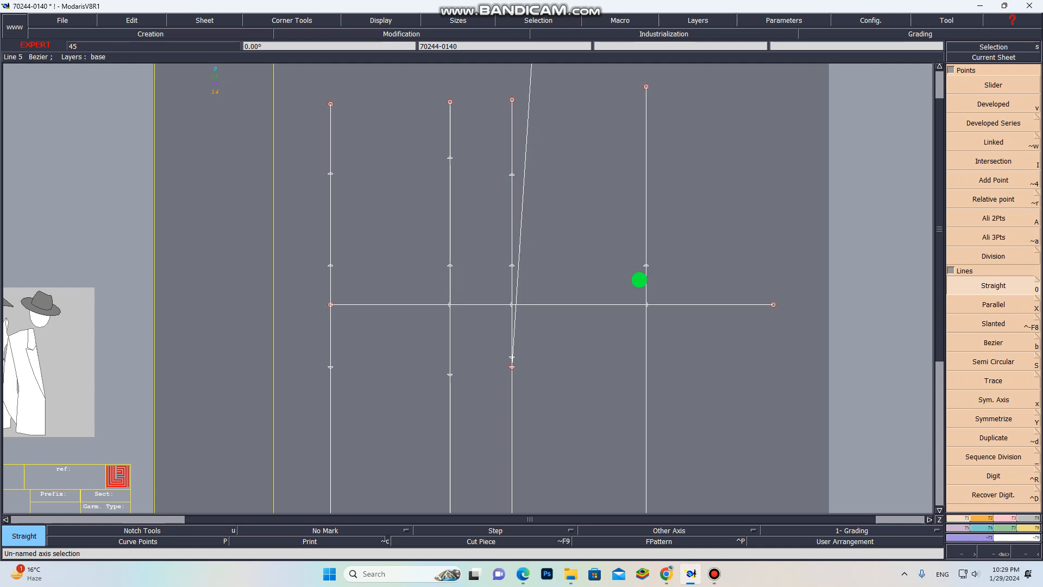
pyautogui.press('v')
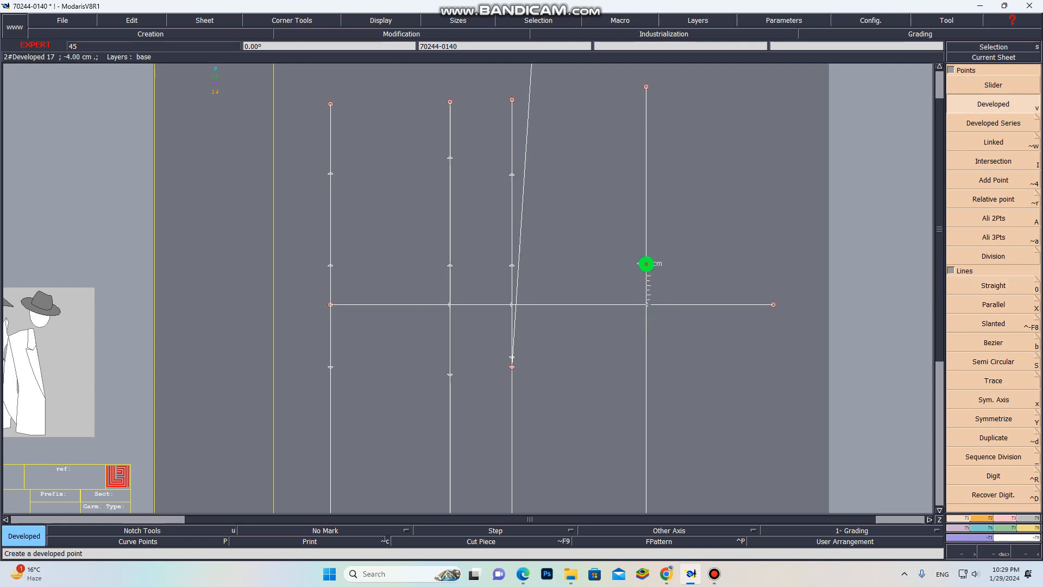
pyautogui.click(646, 264)
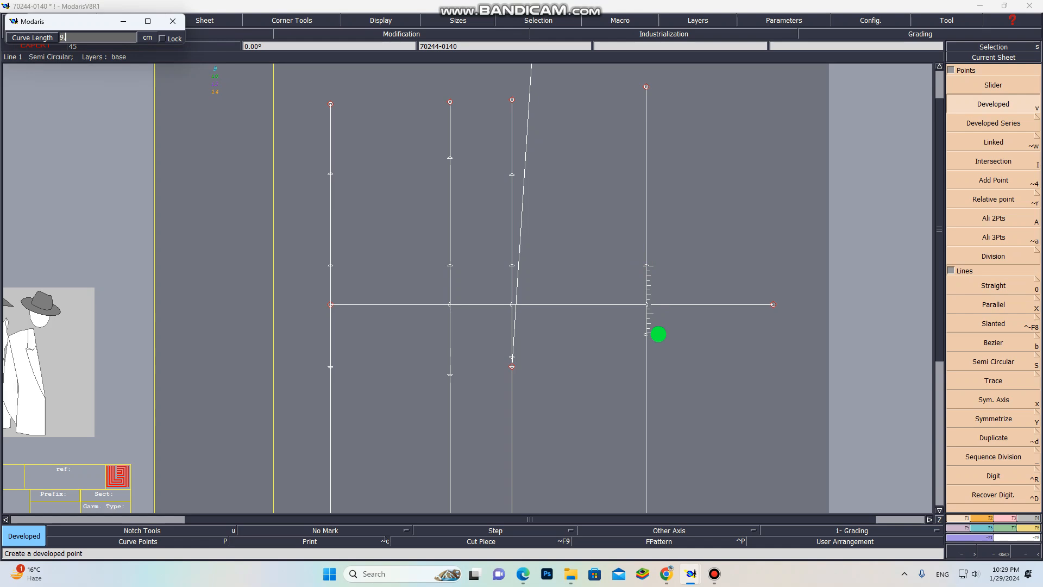
pyautogui.press('Return')
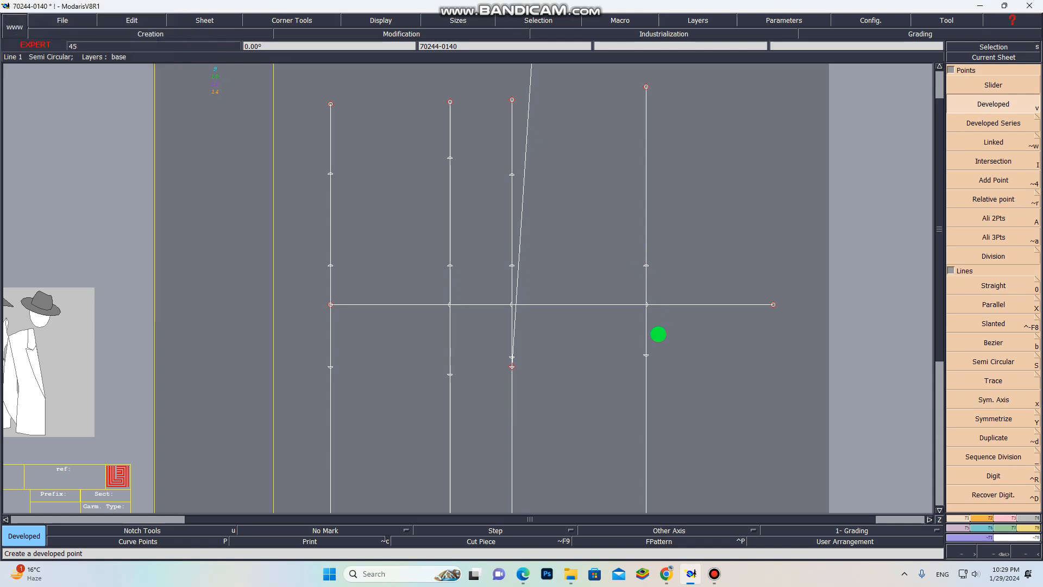
pyautogui.click(646, 355)
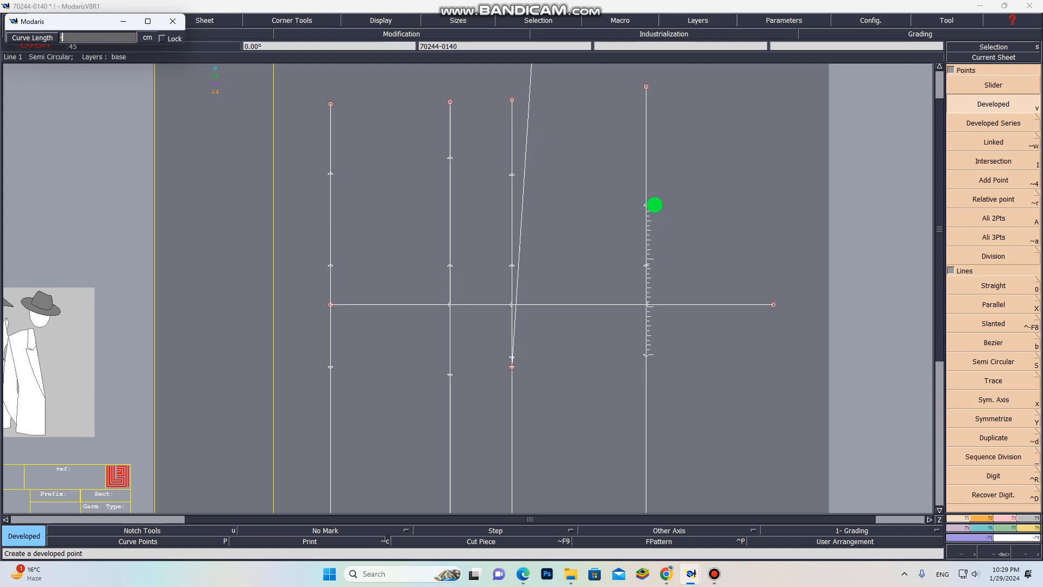
pyautogui.press('Return')
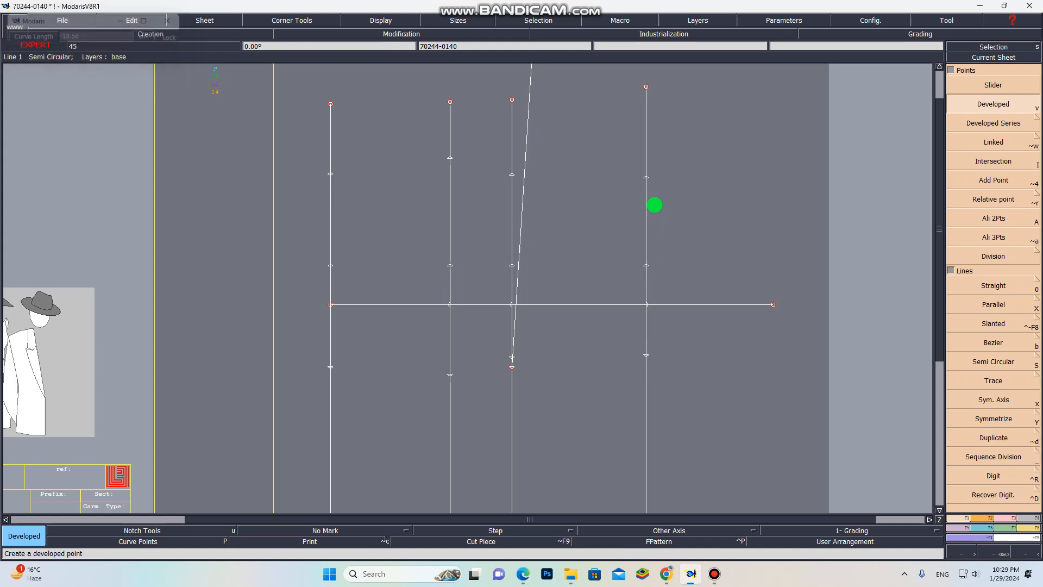
# Step: Add a developed point 1 cm below the lower point on the rightmost vertical line
pyautogui.scroll(1, 617, 377)
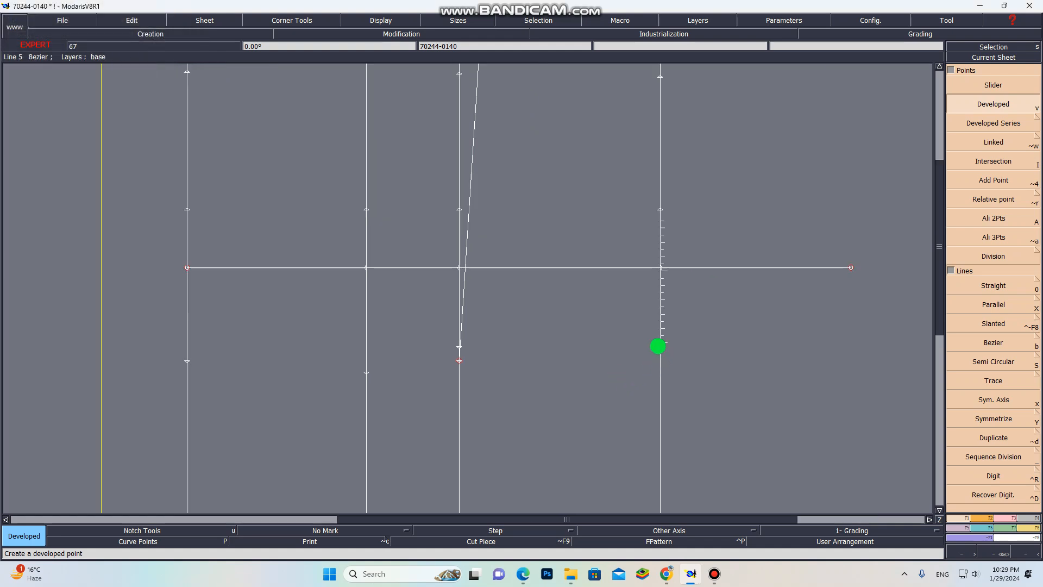
pyautogui.click(659, 344)
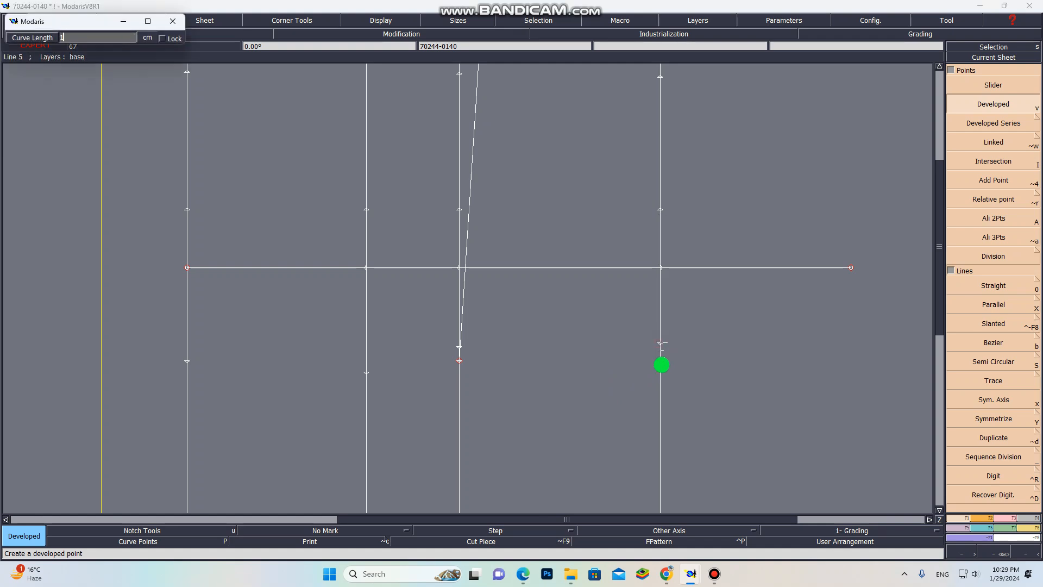
pyautogui.write('1')
pyautogui.press('Return')
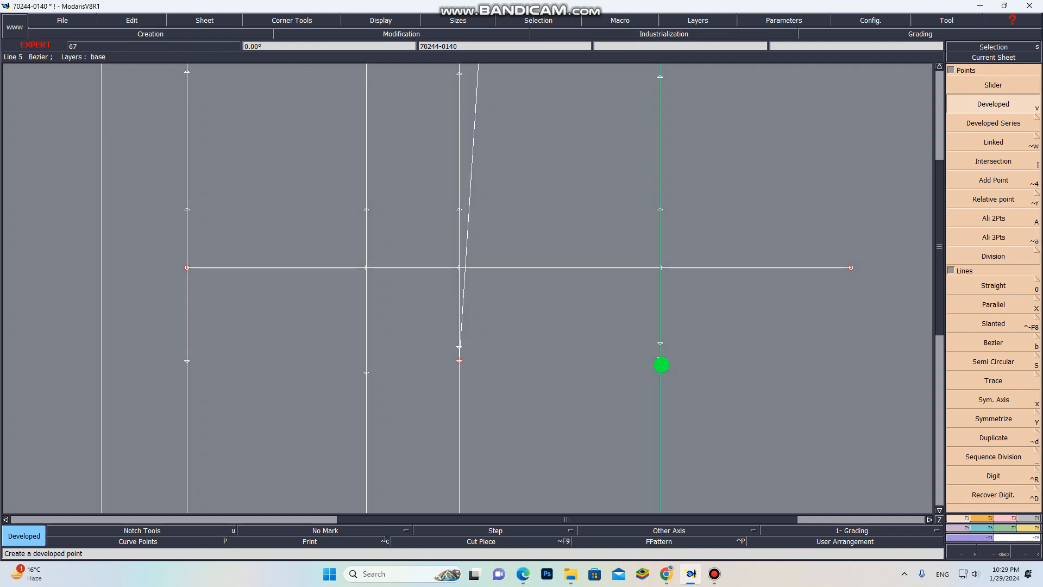
pyautogui.scroll(-1, 763, 336)
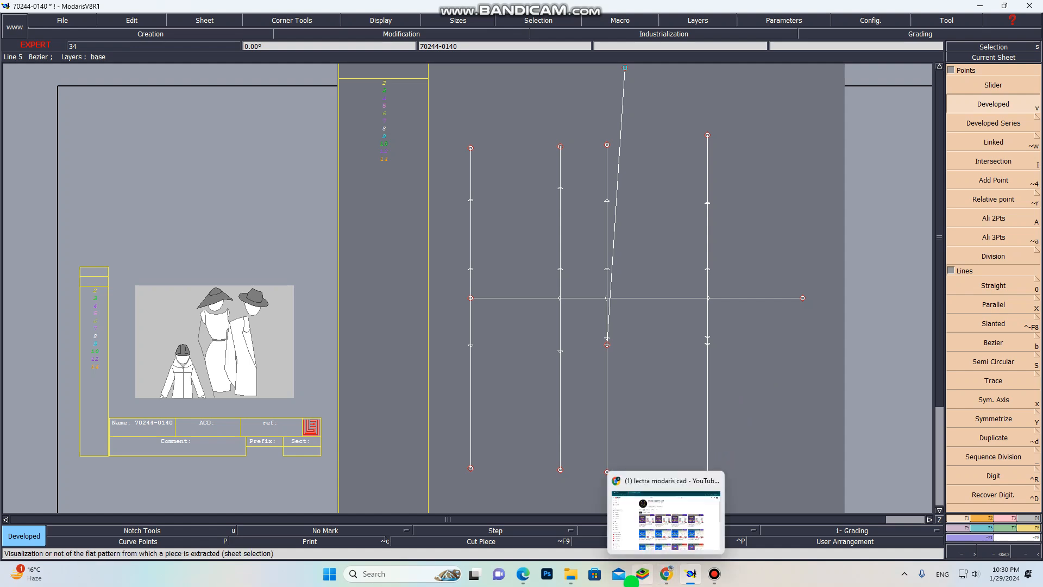
# Step: Switch to Chrome and look through the video list of the lectra modaris cad YouTube channel
pyautogui.click(665, 574)
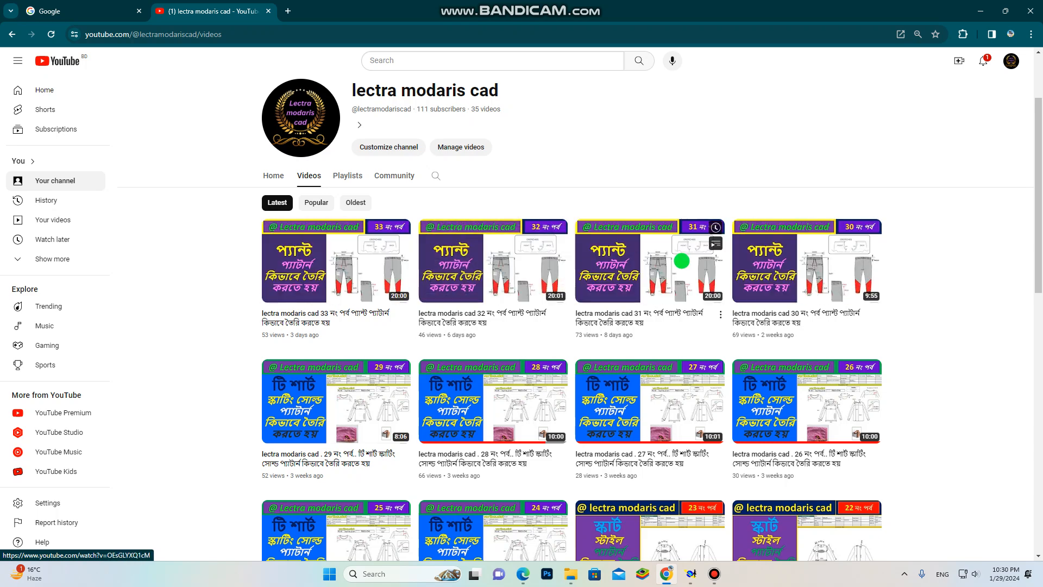
pyautogui.scroll(-1, 825, 265)
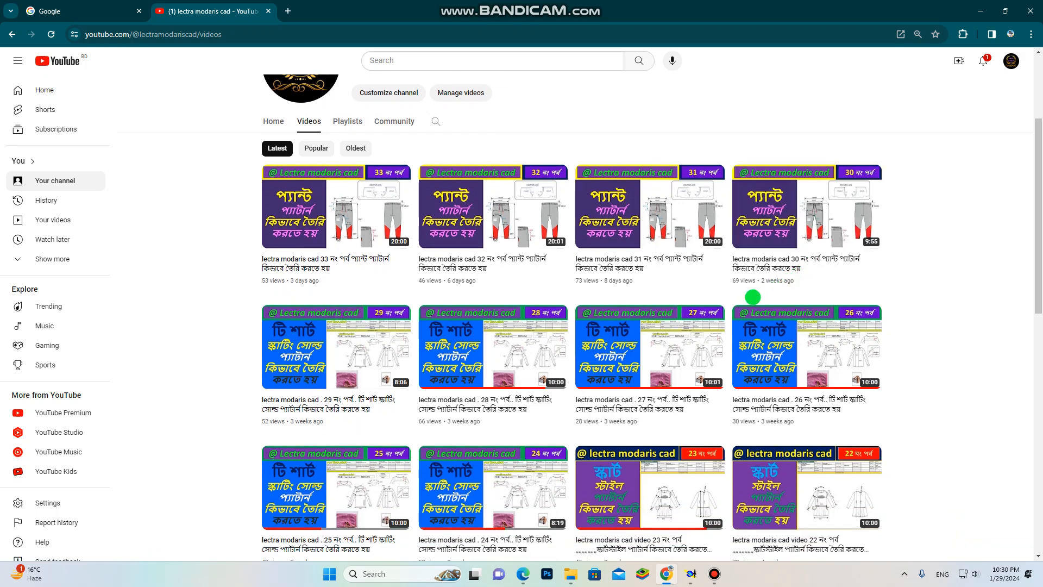
pyautogui.scroll(-1, 360, 375)
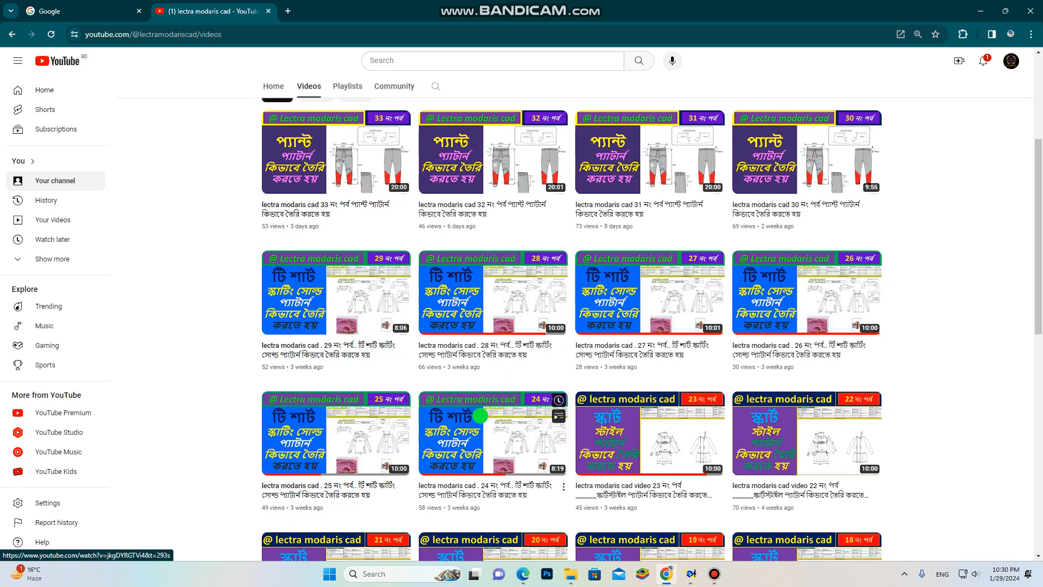
pyautogui.scroll(-3, 419, 417)
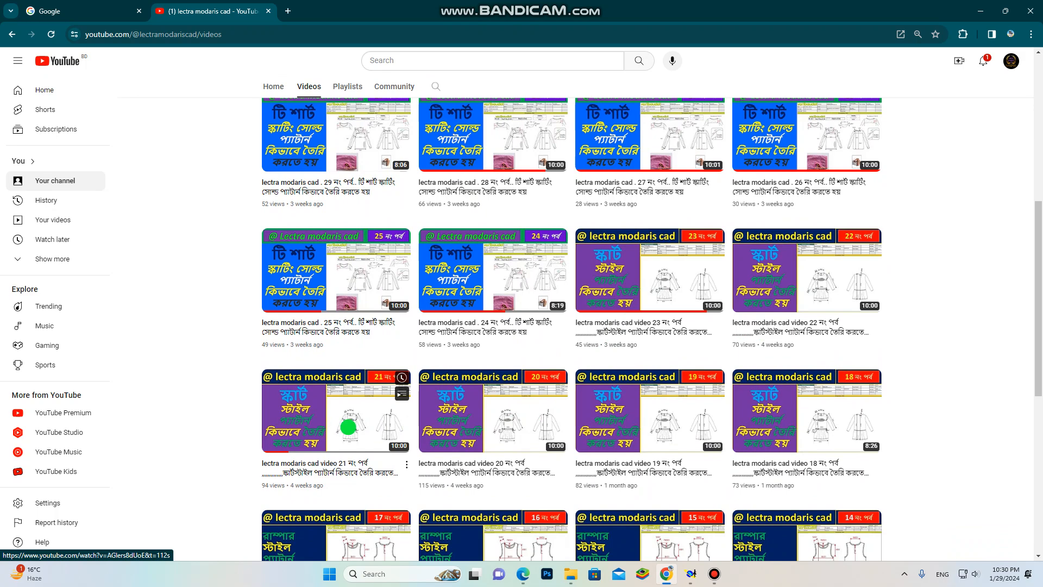
pyautogui.scroll(-1, 359, 421)
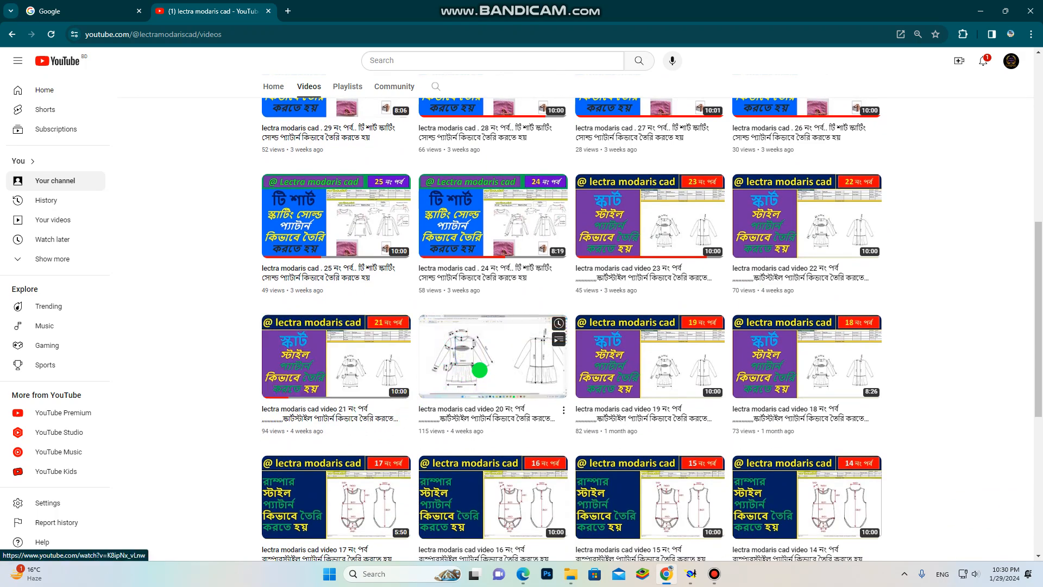
pyautogui.scroll(-1, 476, 374)
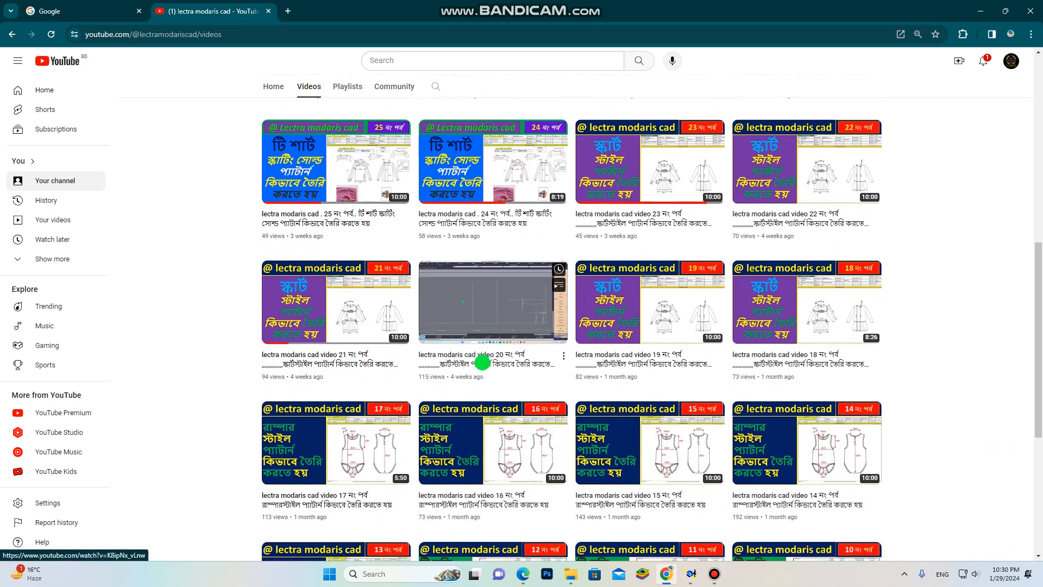
pyautogui.scroll(-1, 473, 346)
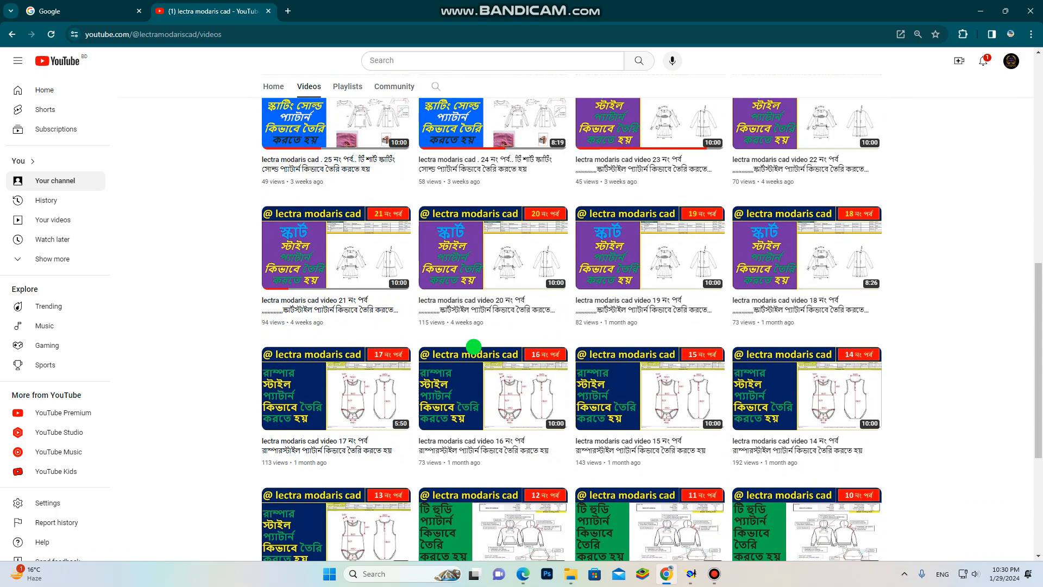
pyautogui.scroll(1, 550, 300)
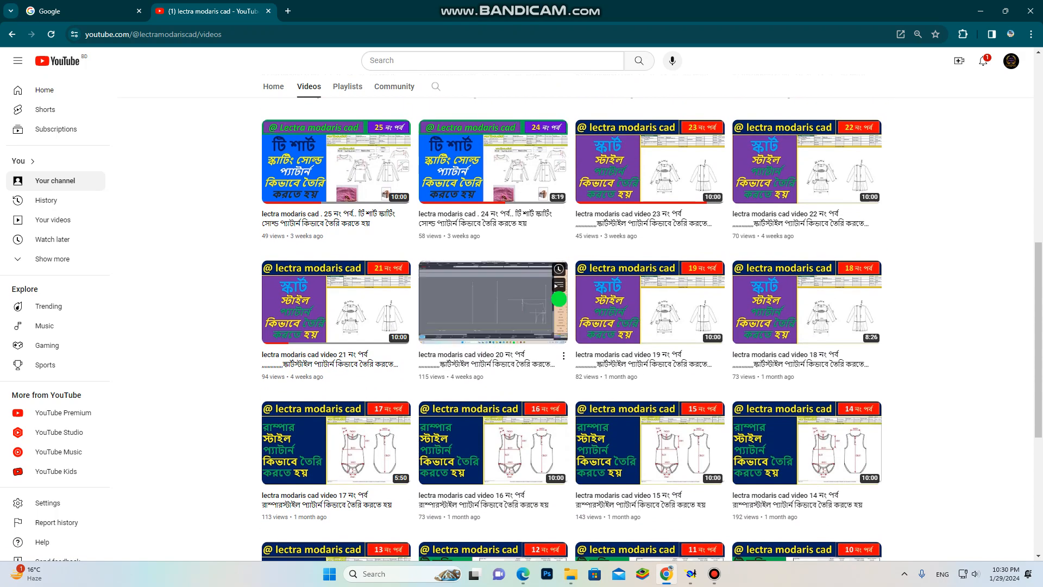
pyautogui.scroll(-2, 701, 302)
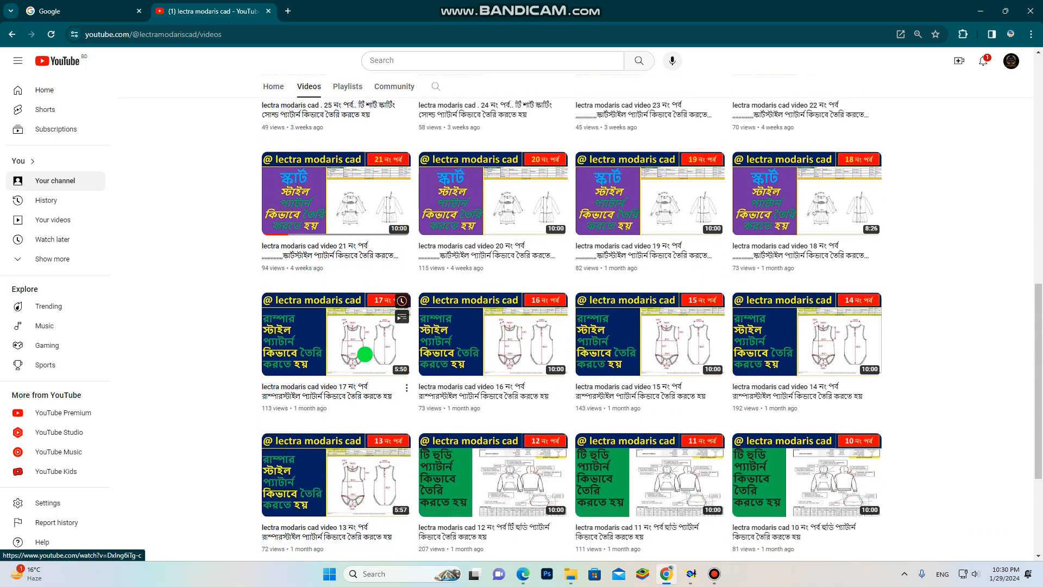
pyautogui.scroll(-1, 375, 352)
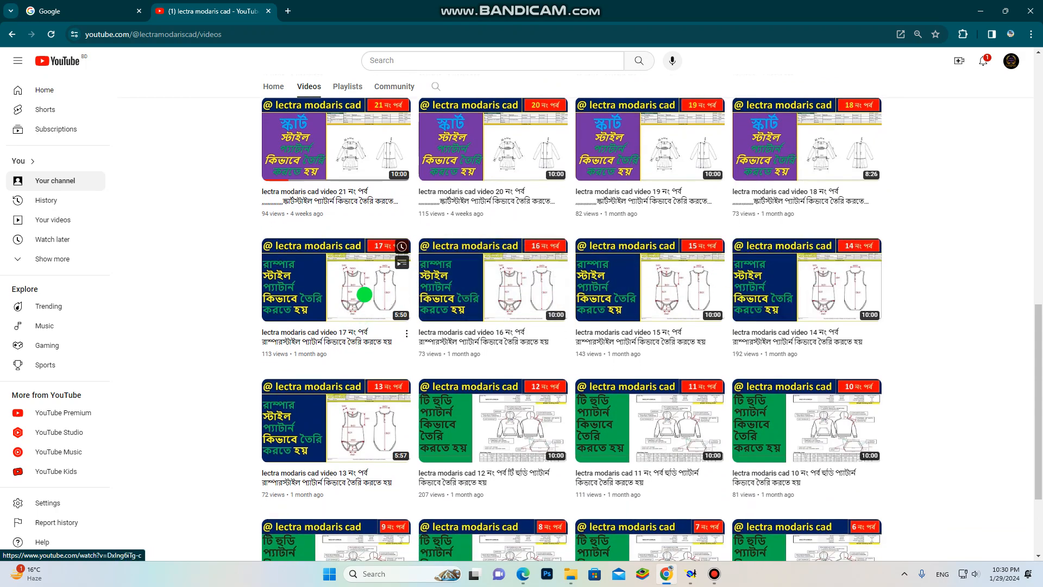
pyautogui.scroll(-2, 314, 400)
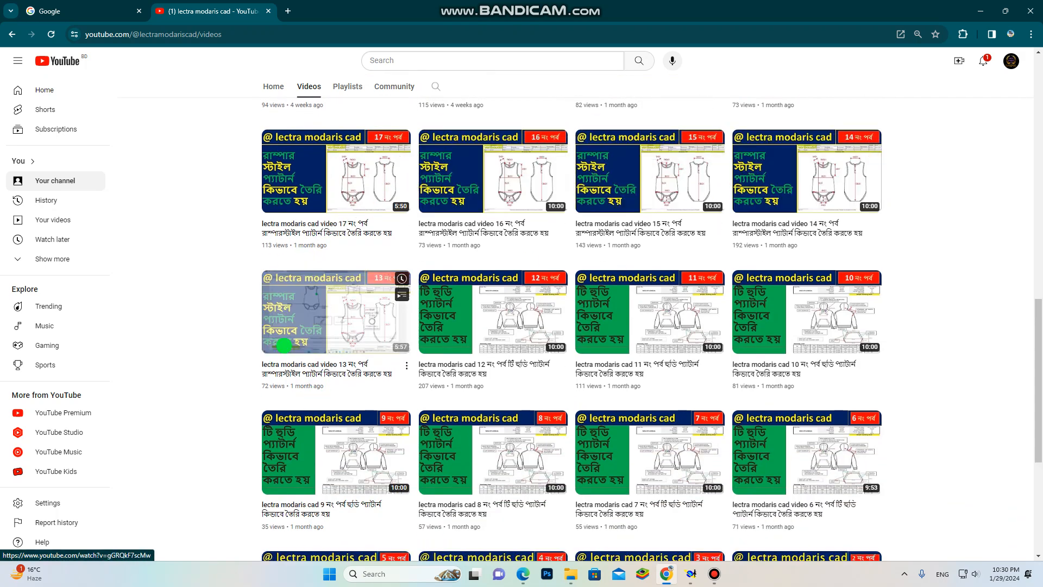
pyautogui.scroll(-1, 529, 301)
pyautogui.scroll(-1, 527, 305)
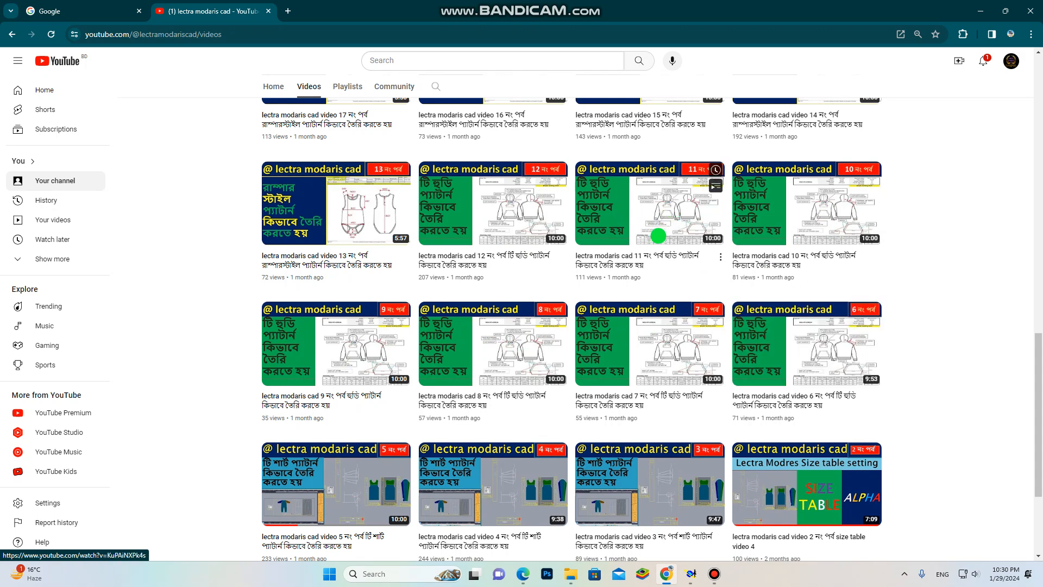
pyautogui.scroll(-3, 508, 296)
pyautogui.scroll(-1, 514, 314)
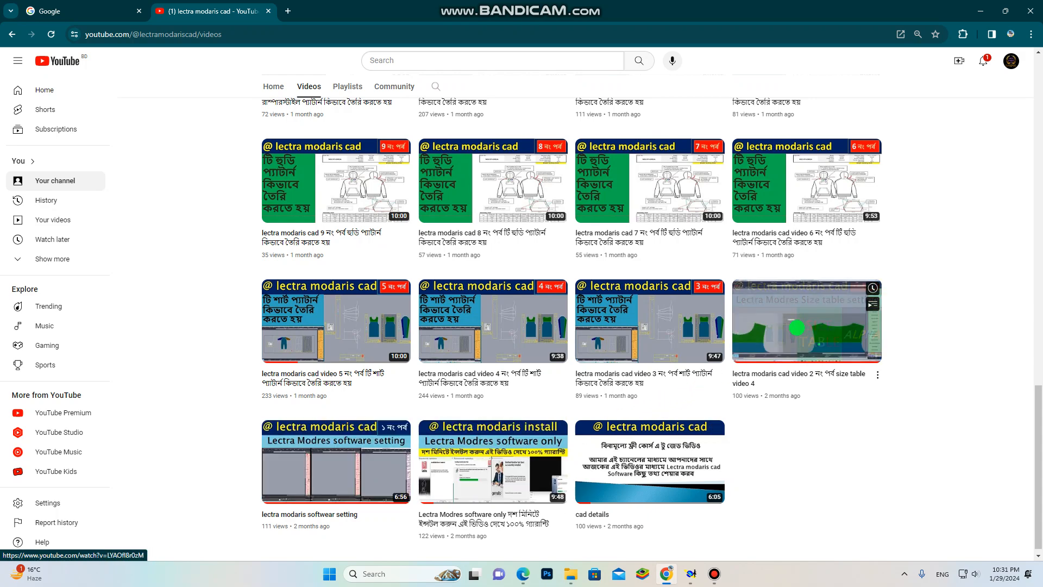
pyautogui.scroll(2, 562, 329)
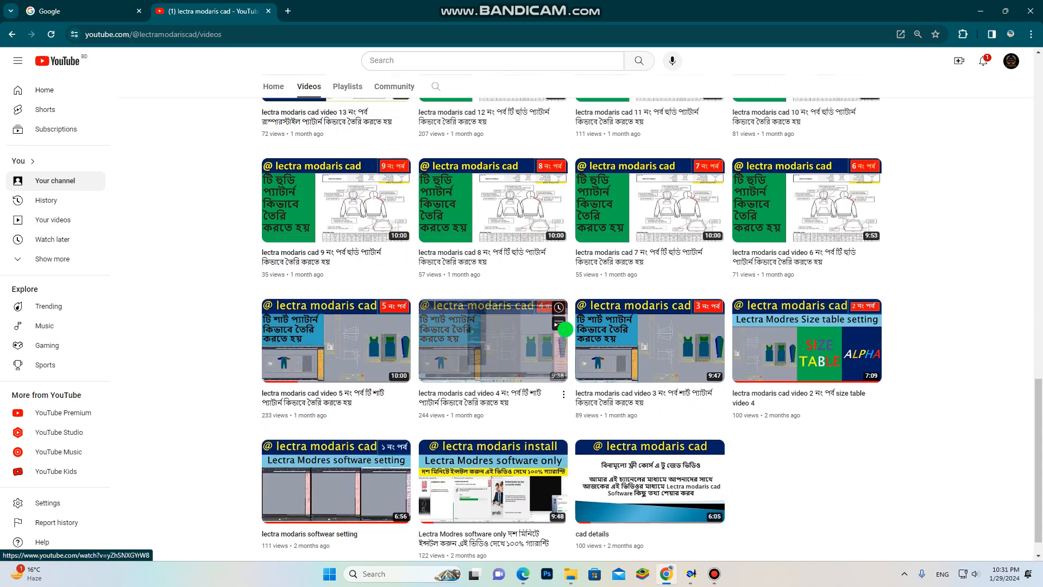
pyautogui.scroll(7, 580, 334)
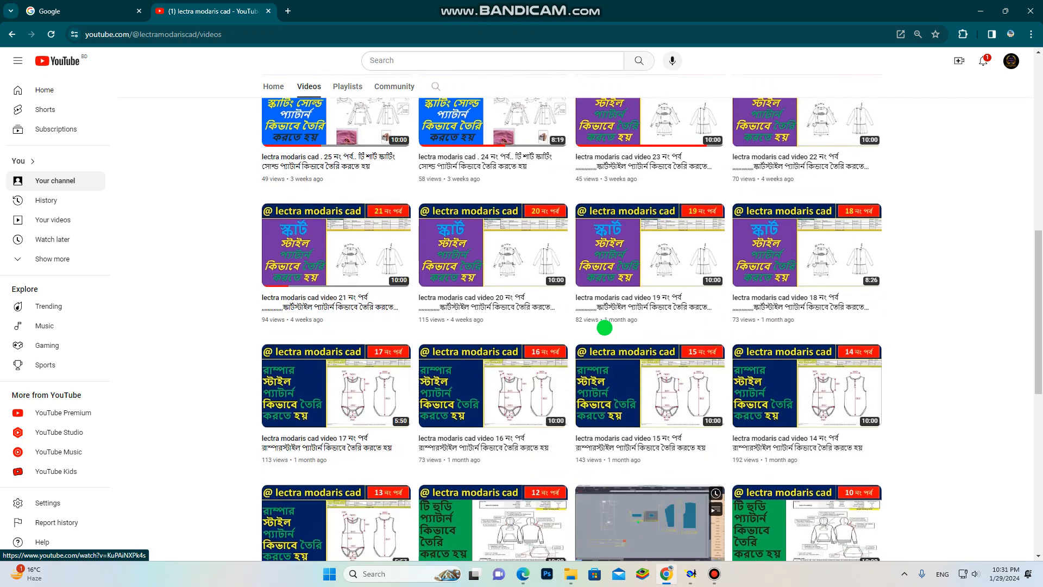
pyautogui.scroll(6, 625, 353)
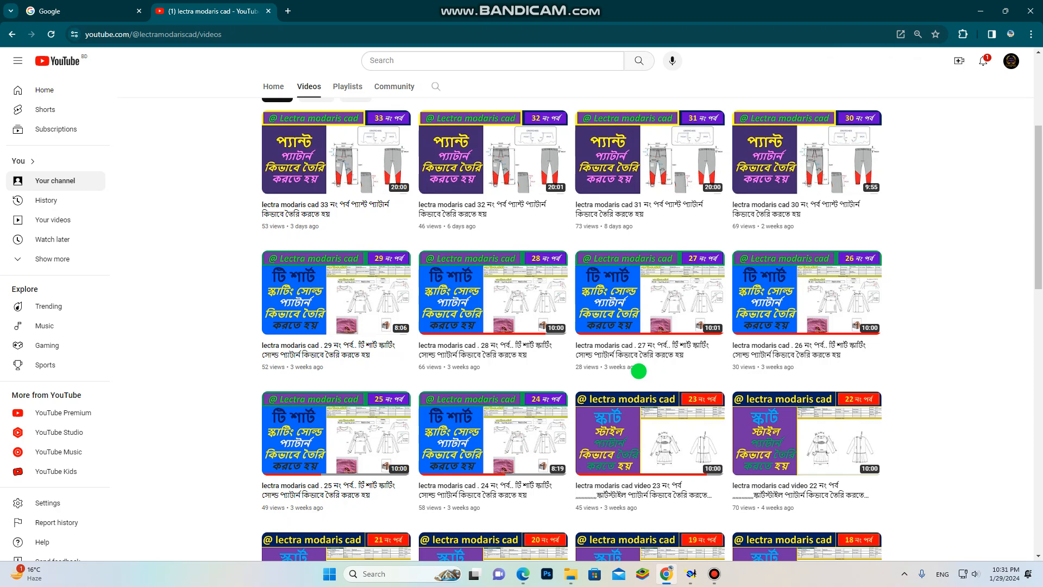
pyautogui.keyDown('ctrl'); pyautogui.scroll(-5, 643, 372); pyautogui.keyUp('ctrl')
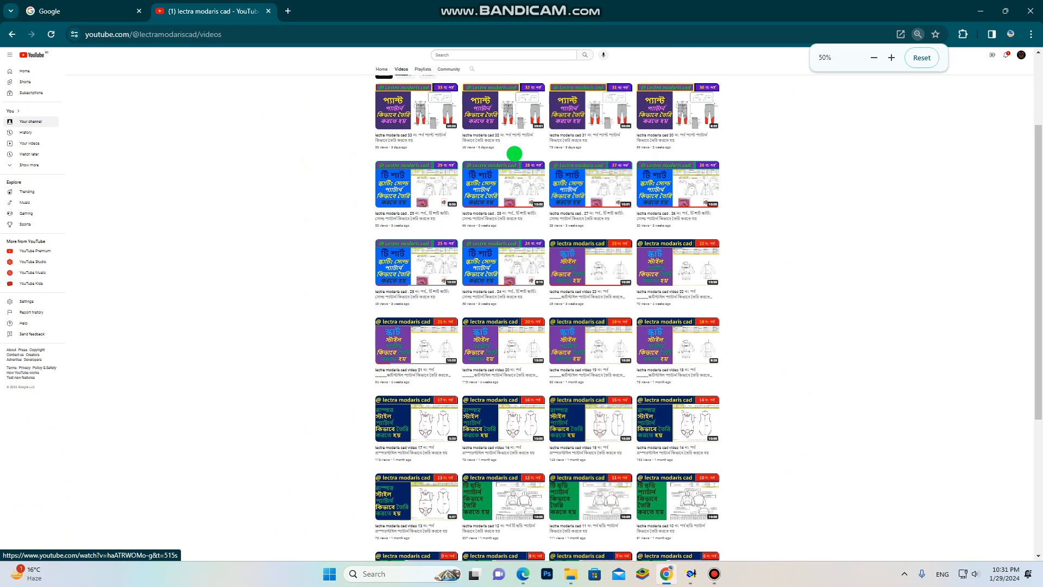
pyautogui.scroll(-2, 543, 228)
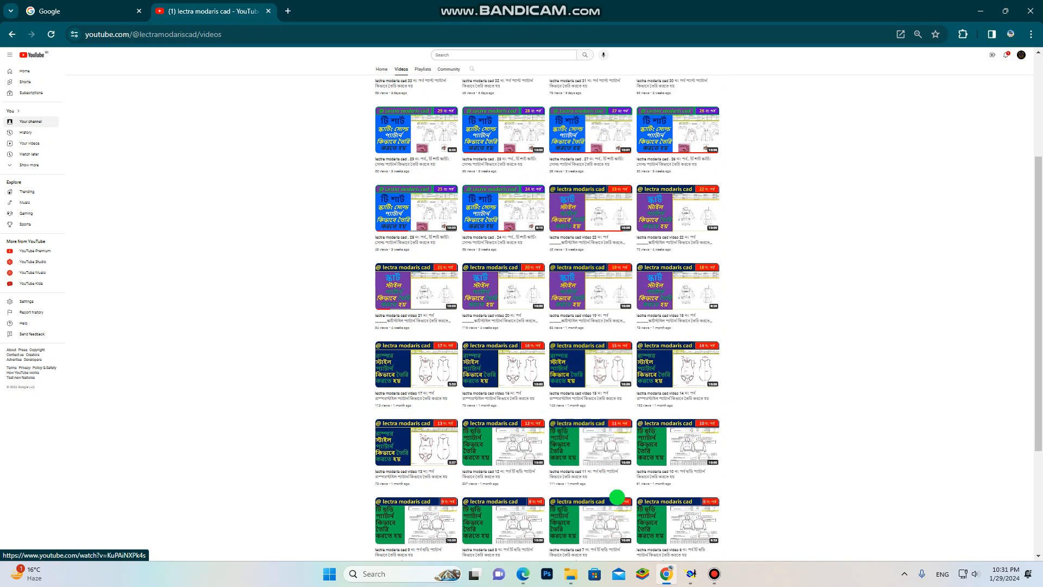
# Step: Back in Modaris, place a developed point on the slanted line about 17.5 cm up from its lower endpoint
pyautogui.click(691, 575)
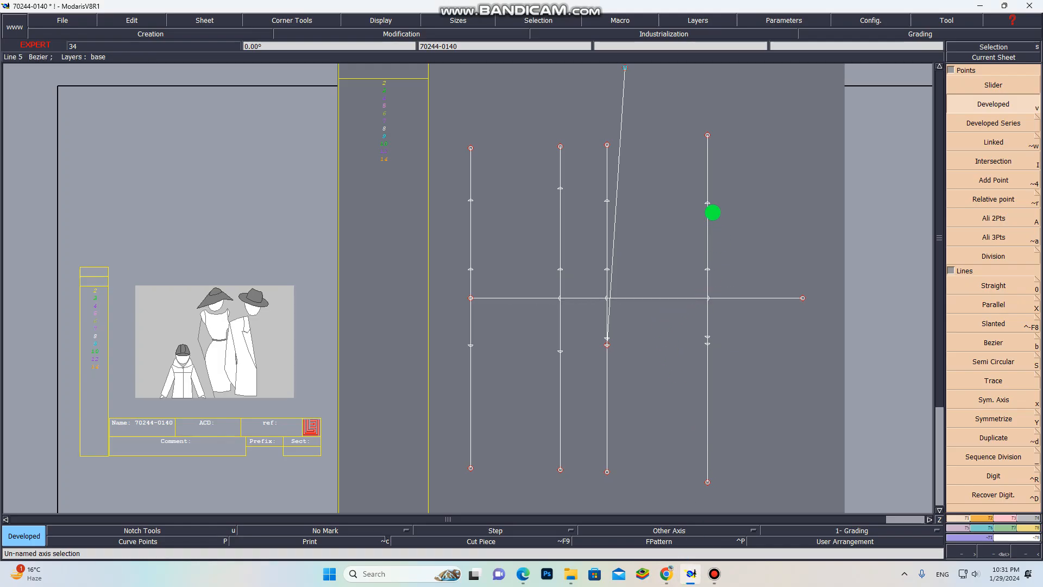
pyautogui.scroll(-2, 590, 290)
pyautogui.scroll(3, 607, 237)
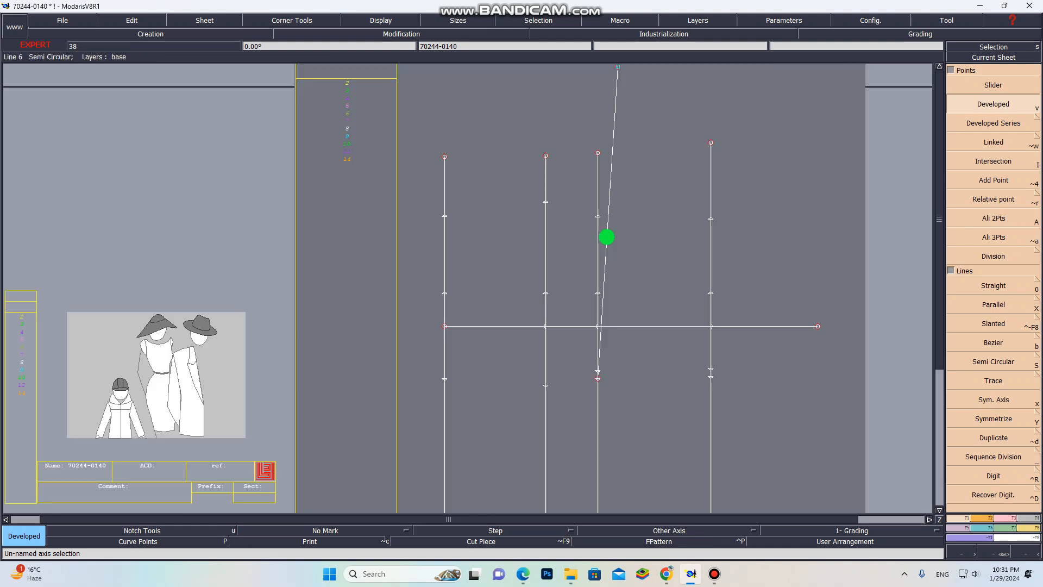
pyautogui.scroll(1, 608, 266)
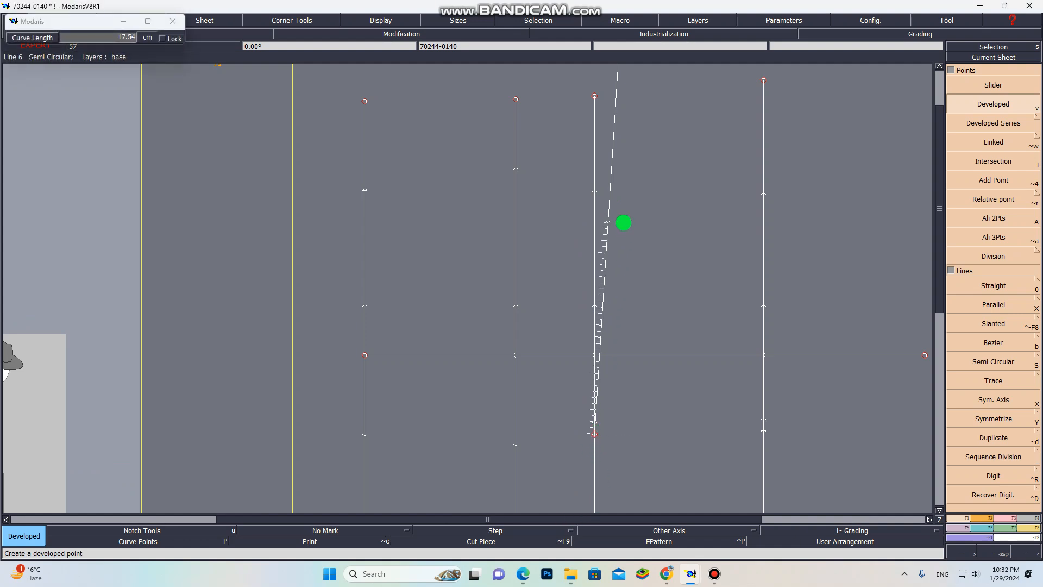
pyautogui.press('Escape')
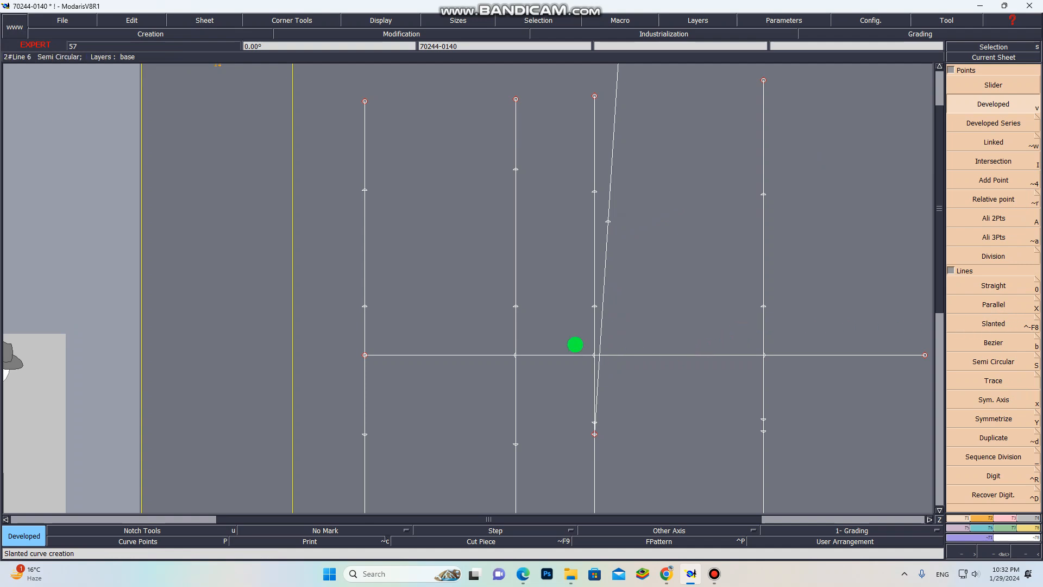
# Step: Move the developed point on the slanted line a little higher along that line
pyautogui.hotkey('shift', 'w')
pyautogui.click(611, 220)
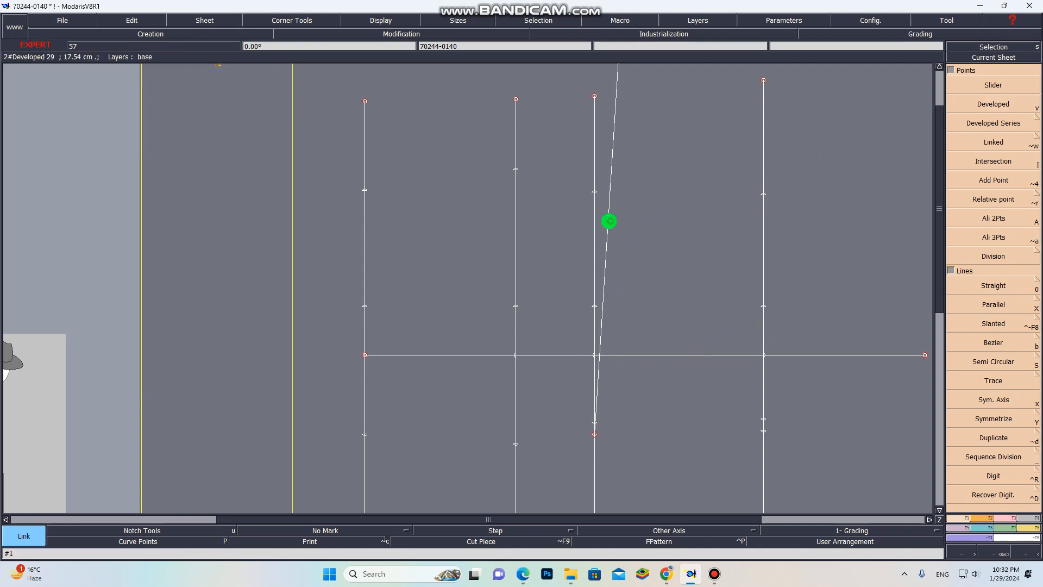
pyautogui.click(586, 193)
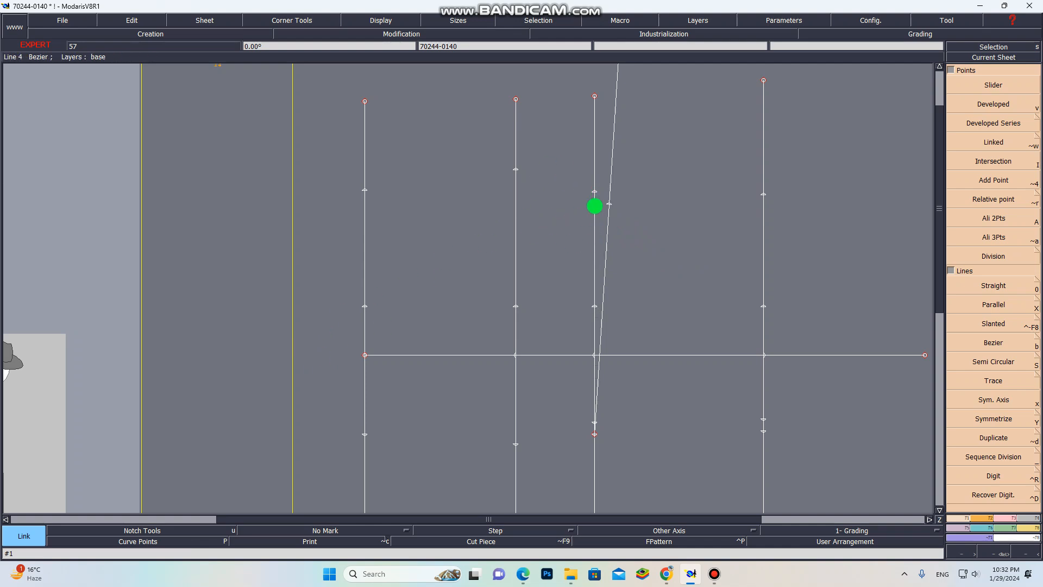
# Step: Try adding developed points 1.5 cm below and 1.5 cm above the upper mark on the leftmost vertical line, and undo the attempt
pyautogui.scroll(-1, 438, 263)
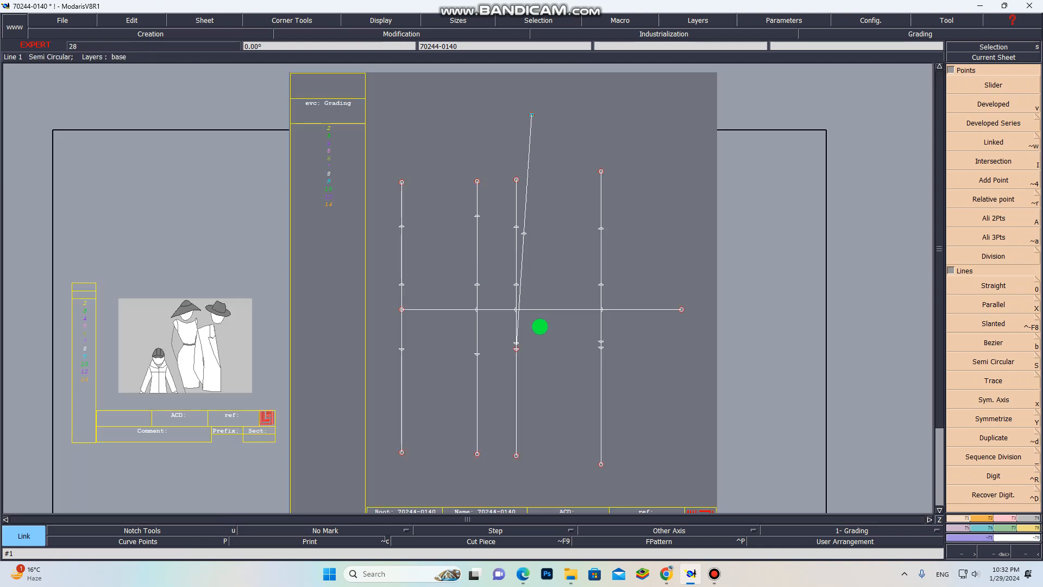
pyautogui.press('j')
pyautogui.scroll(1, 461, 233)
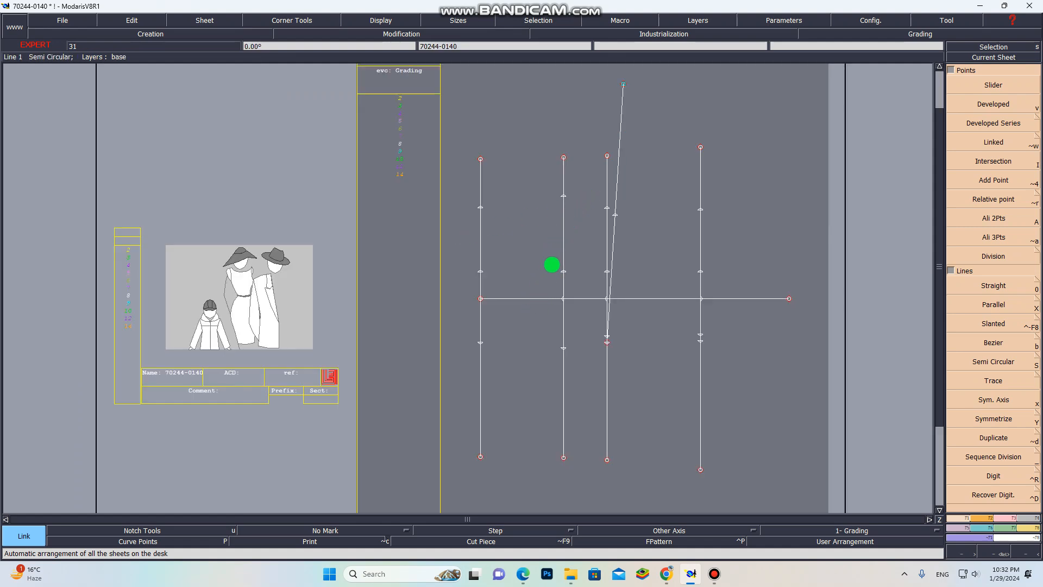
pyautogui.scroll(1, 559, 254)
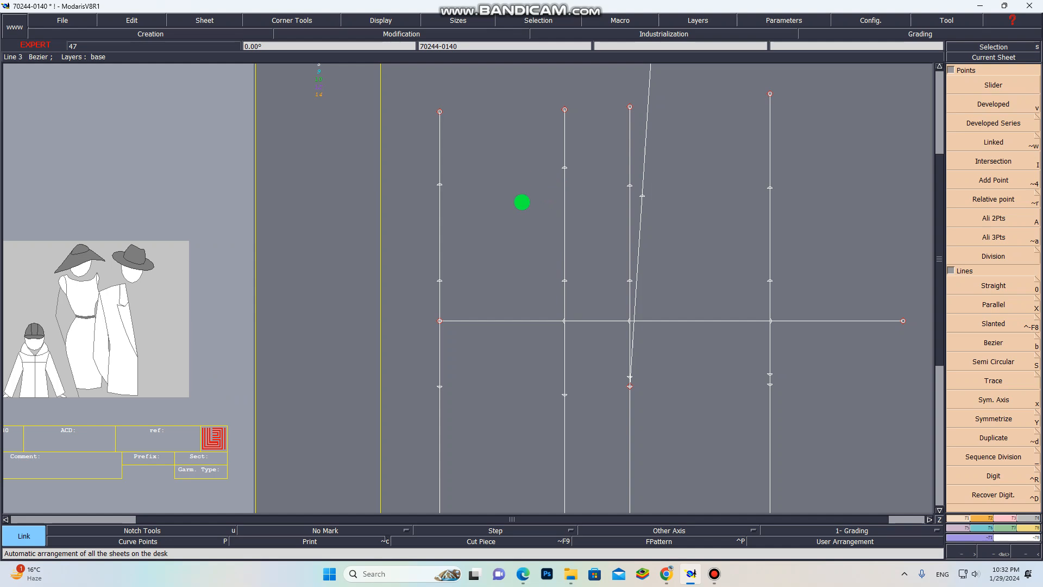
pyautogui.press('v')
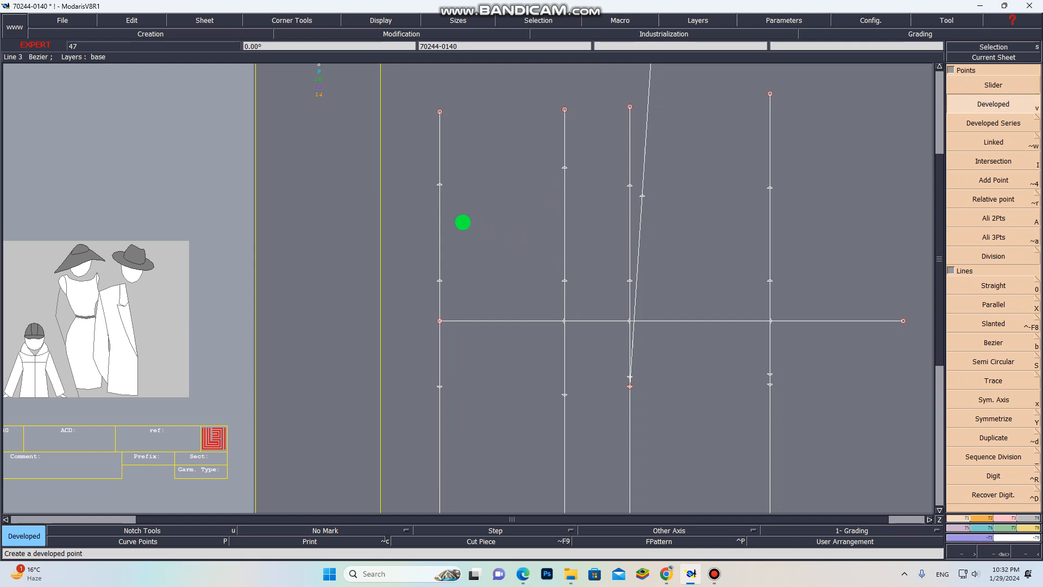
pyautogui.click(441, 186)
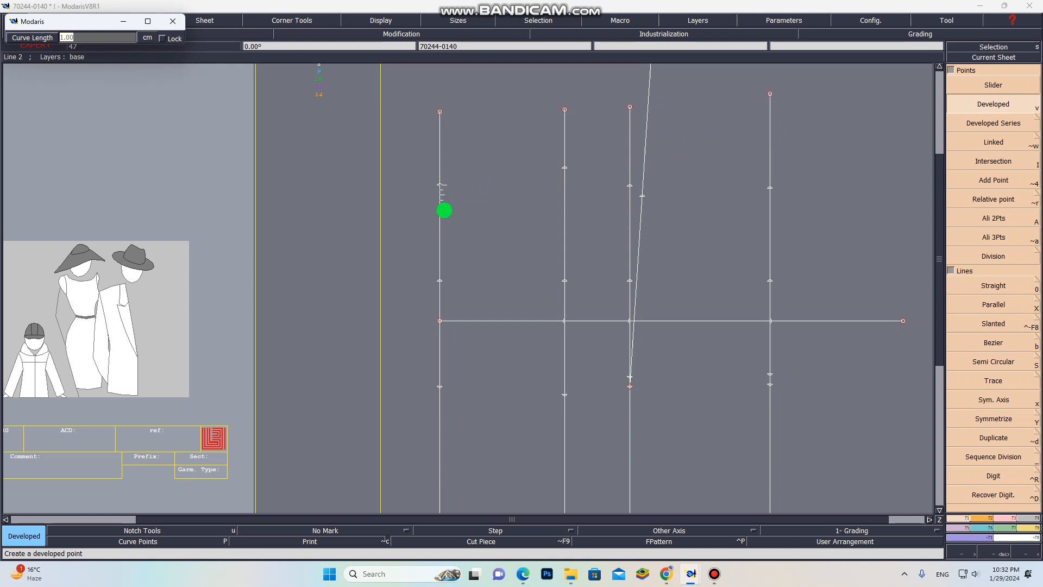
pyautogui.press('Return')
pyautogui.click(440, 200)
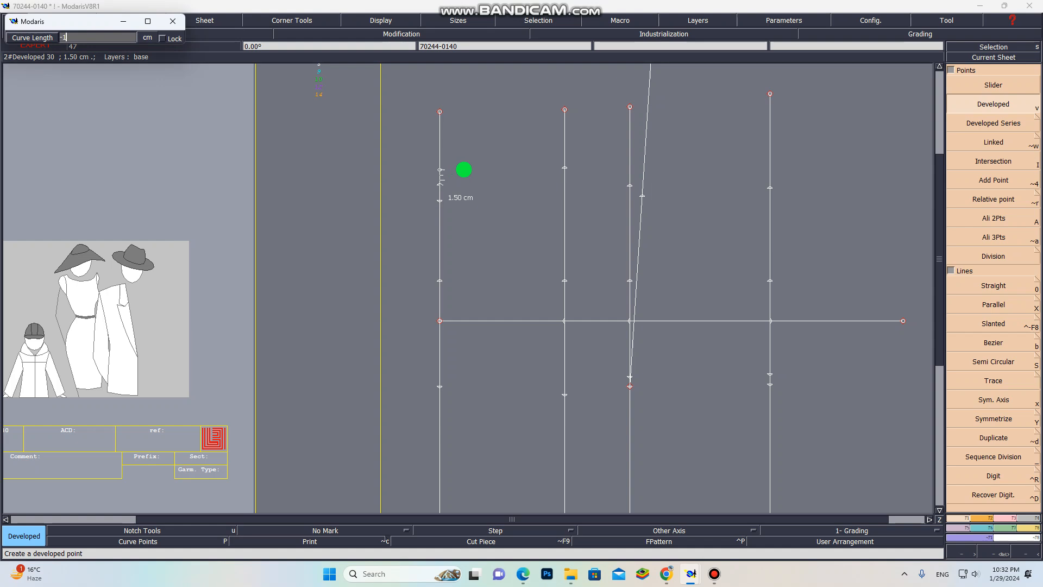
pyautogui.write('-1.5')
pyautogui.press('Return')
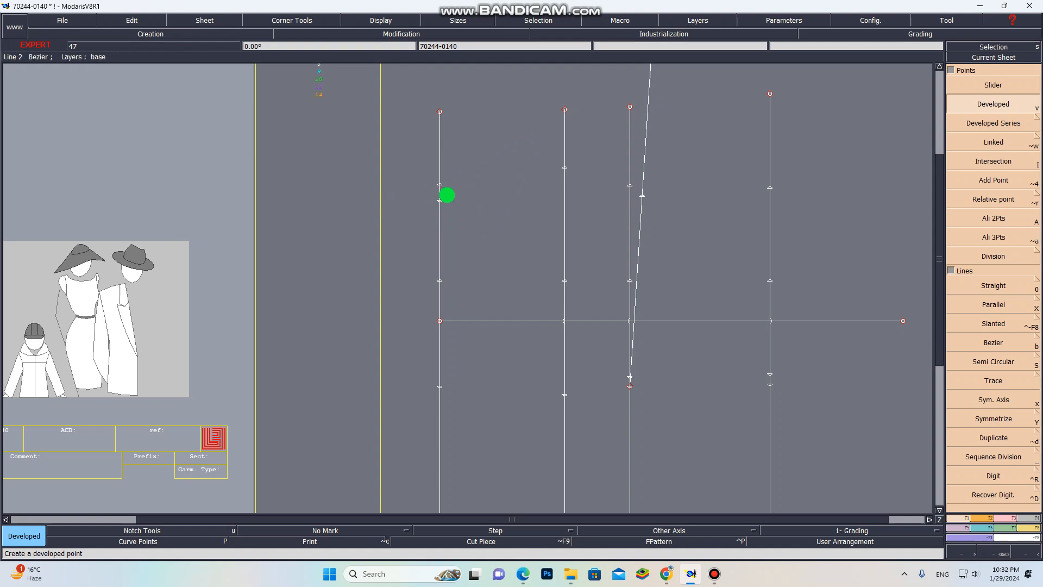
pyautogui.click(450, 180)
pyautogui.hotkey('ctrl', 'z')
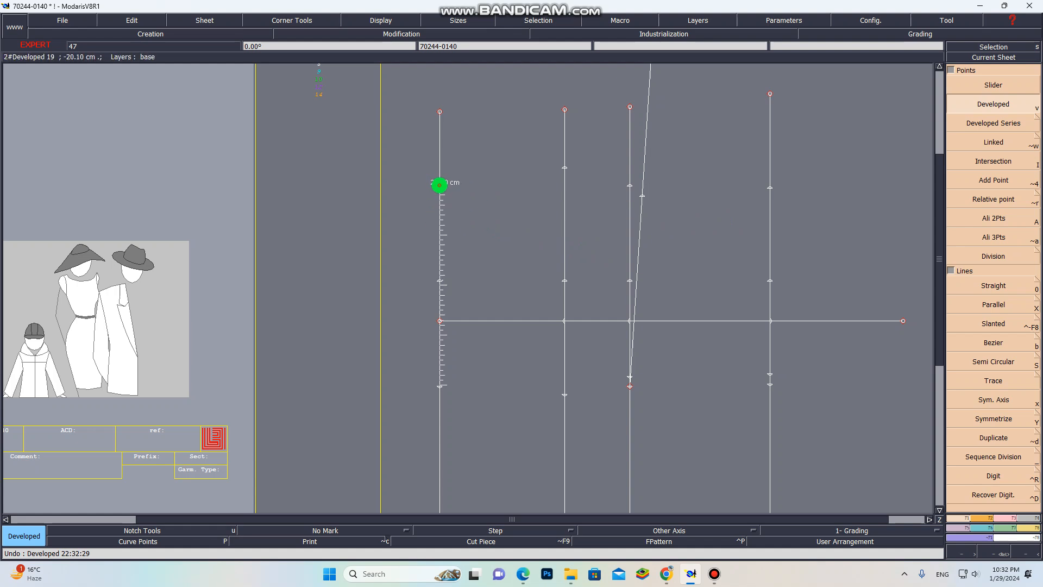
# Step: Place developed points about 1.5 cm below and about 1.5 cm above the upper mark on the leftmost vertical line
pyautogui.click(440, 185)
pyautogui.write('1.6')
pyautogui.press('Return')
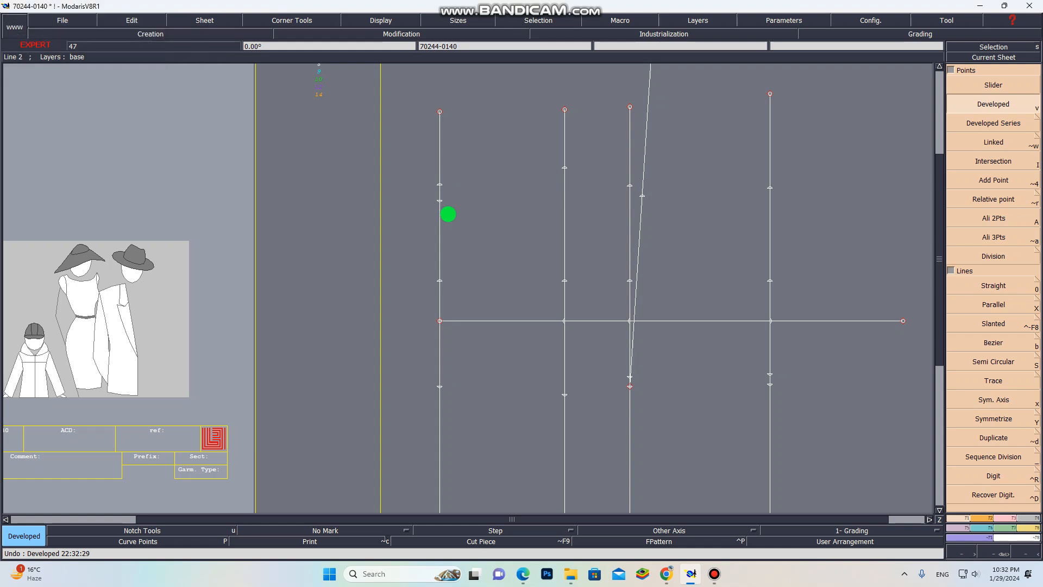
pyautogui.click(442, 168)
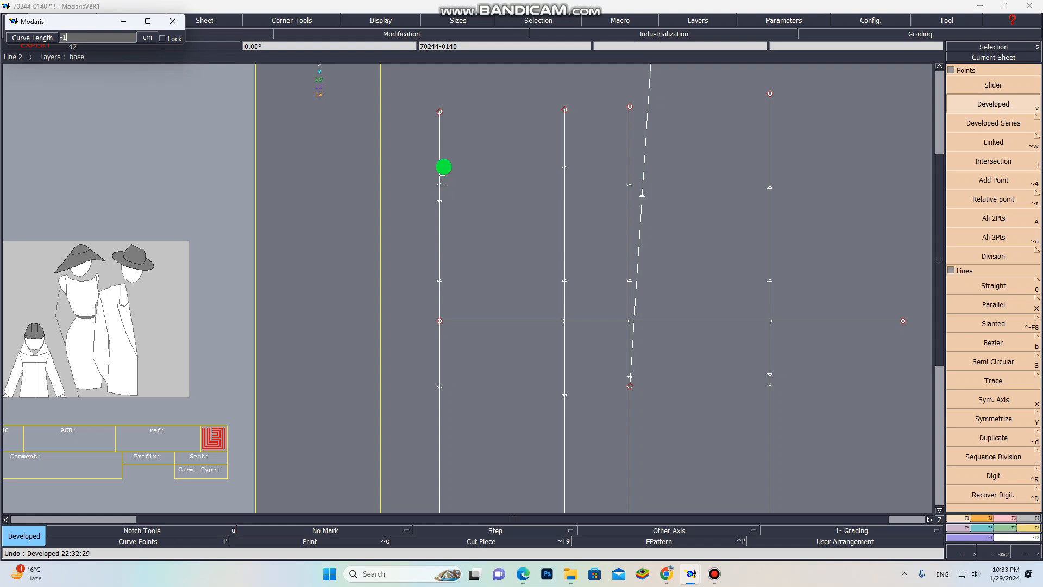
pyautogui.press('Return')
# Step: Place developed points 2.5 cm below and 2.5 cm above the upper mark on the second vertical line
pyautogui.click(565, 168)
pyautogui.press('space')
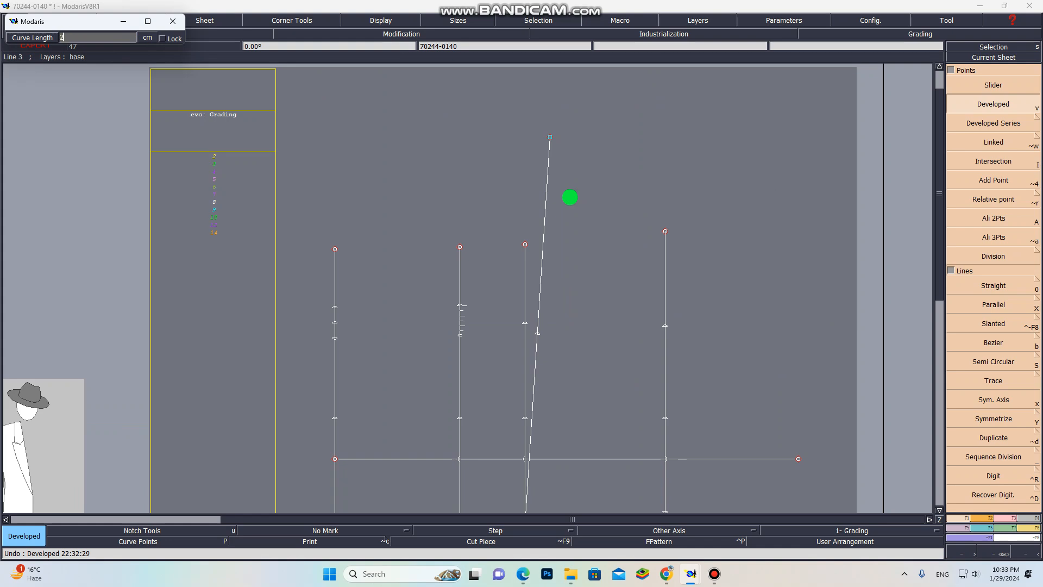
pyautogui.press('Return')
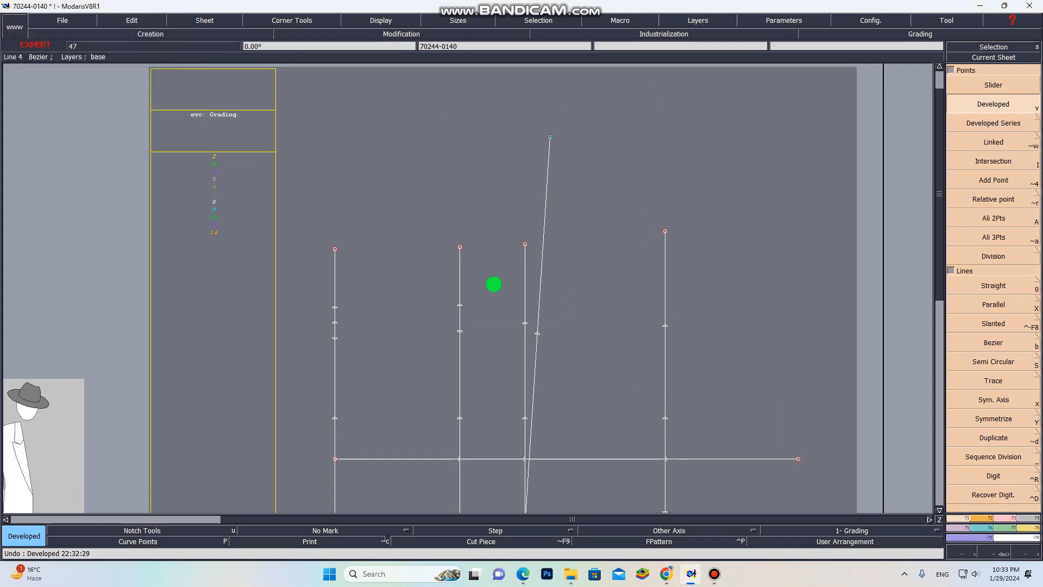
pyautogui.click(460, 305)
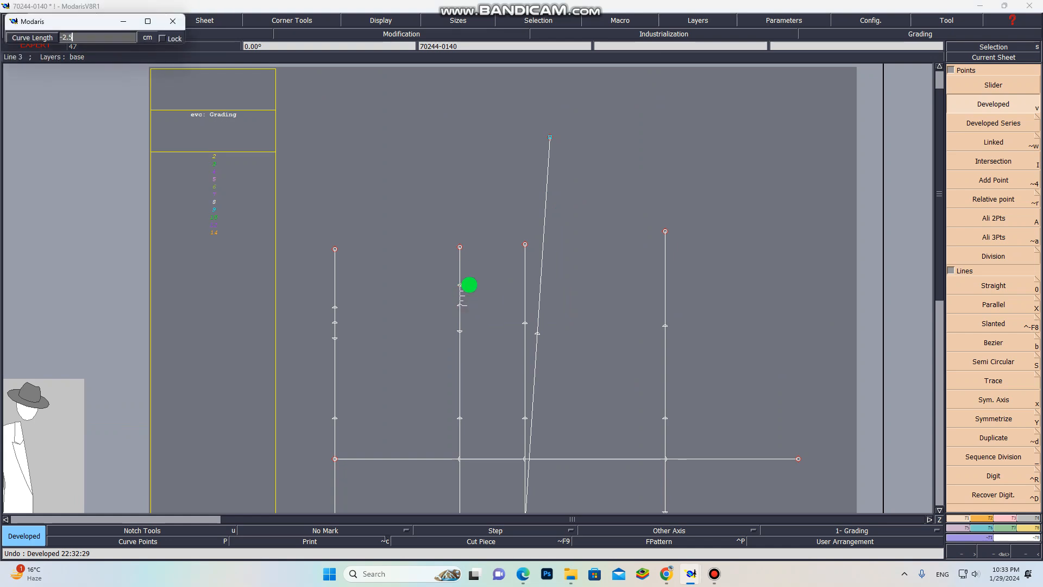
pyautogui.press('Return')
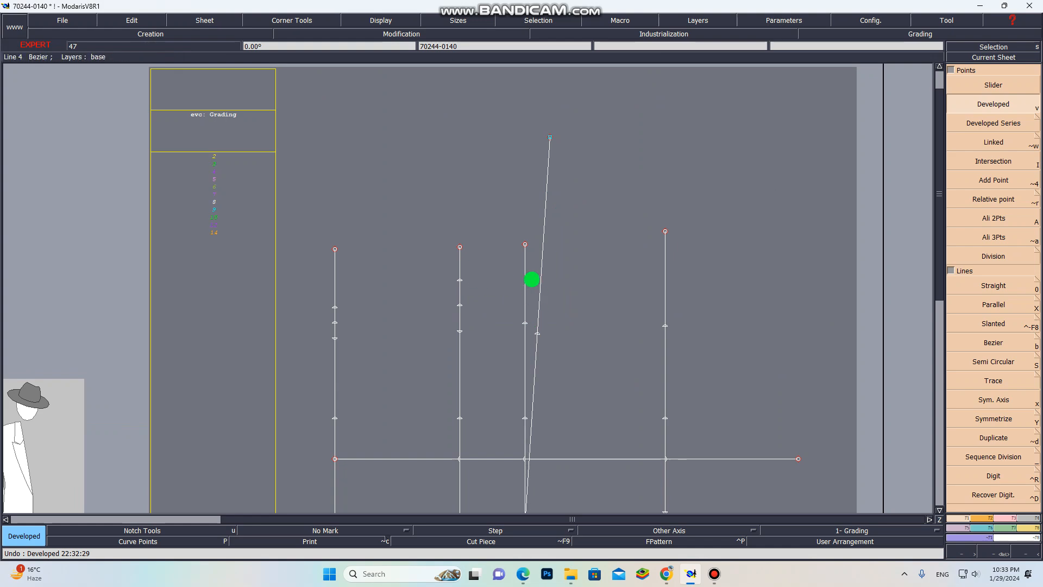
# Step: Create a linked point about 1.7 cm horizontally left of the topmost developed point on the second vertical line
pyautogui.scroll(-1, 531, 282)
pyautogui.scroll(1, 520, 410)
pyautogui.scroll(1, 520, 225)
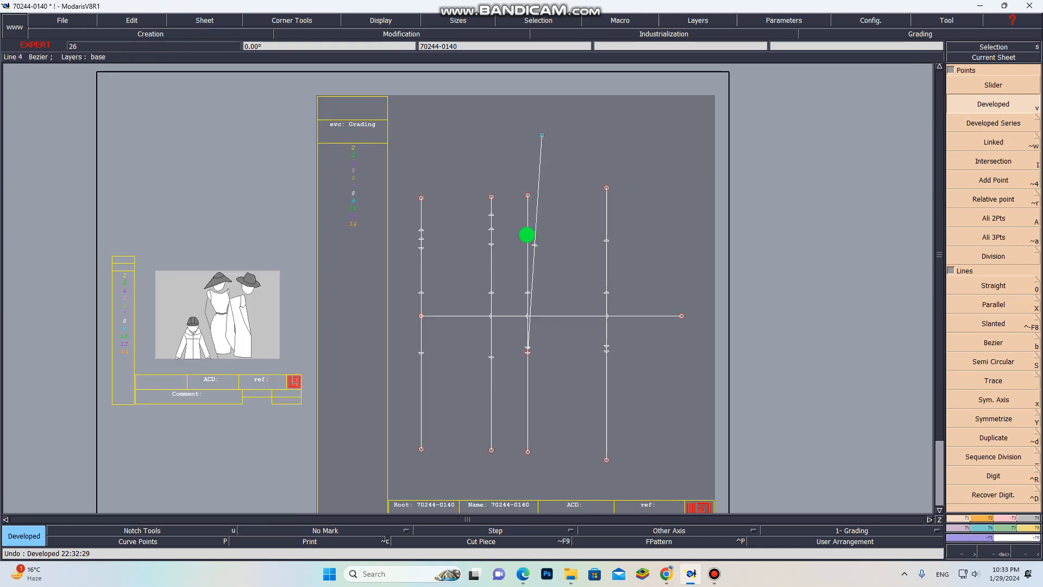
pyautogui.scroll(3, 531, 238)
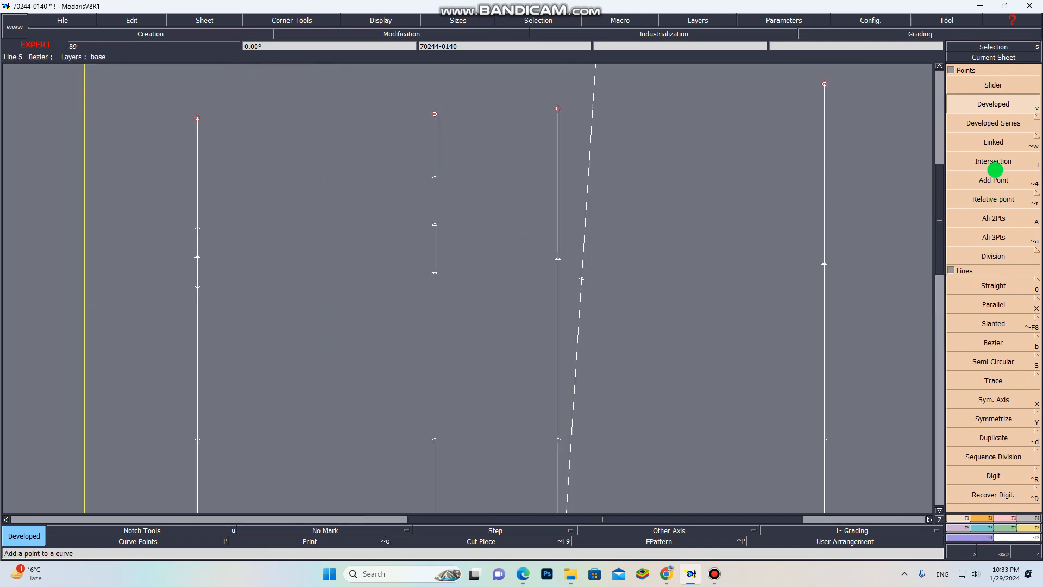
pyautogui.click(1004, 137)
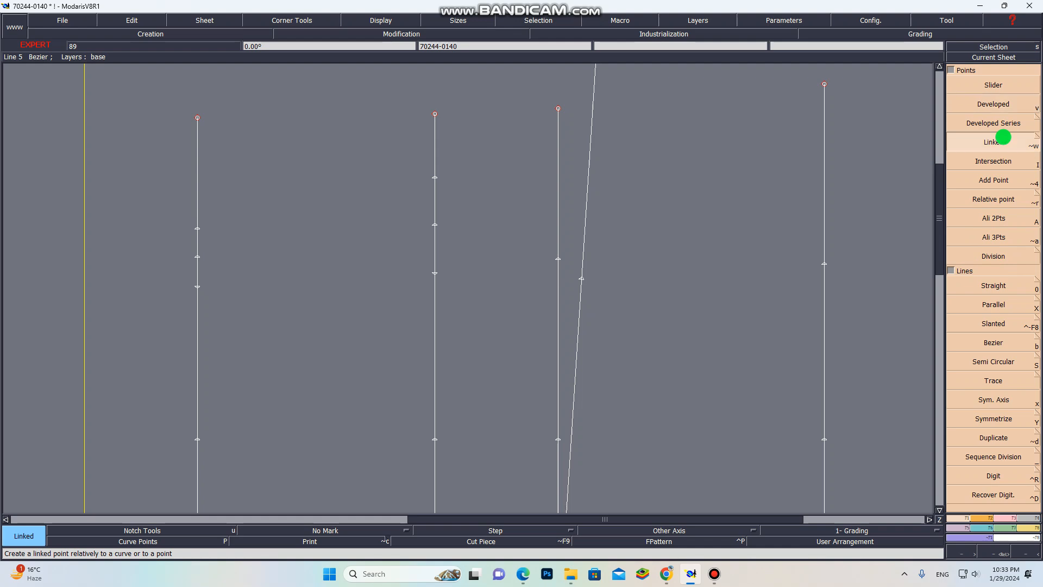
pyautogui.click(432, 178)
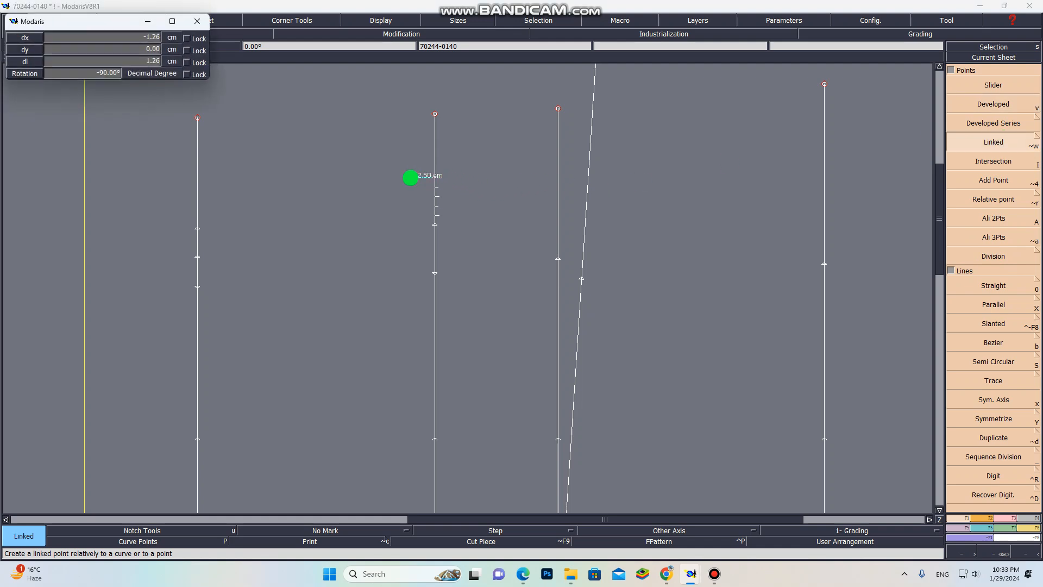
pyautogui.click(402, 177)
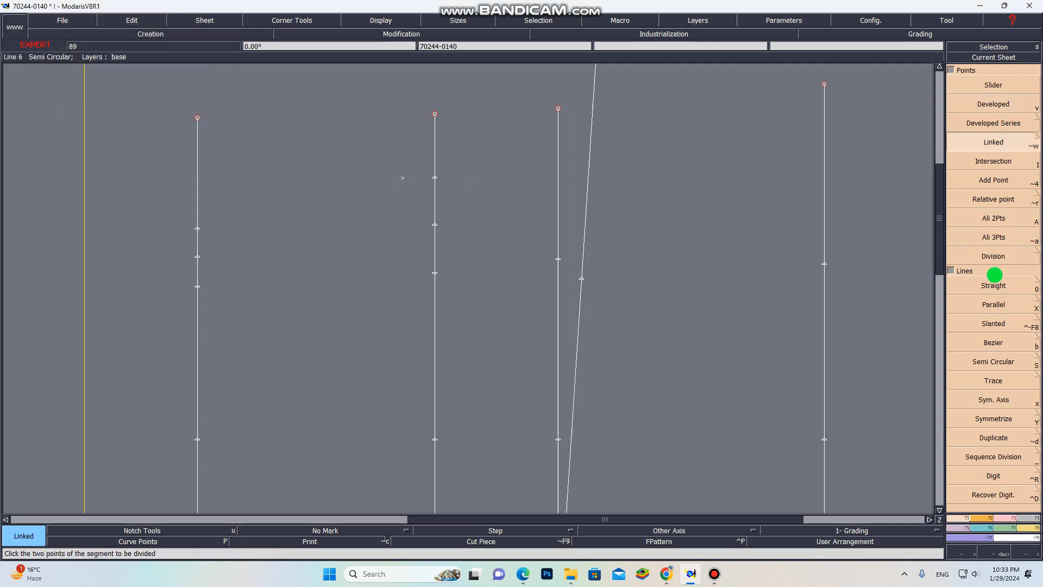
# Step: Draw a straight line from the linked point to the topmost developed point on the second vertical line
pyautogui.click(991, 283)
pyautogui.click(402, 178)
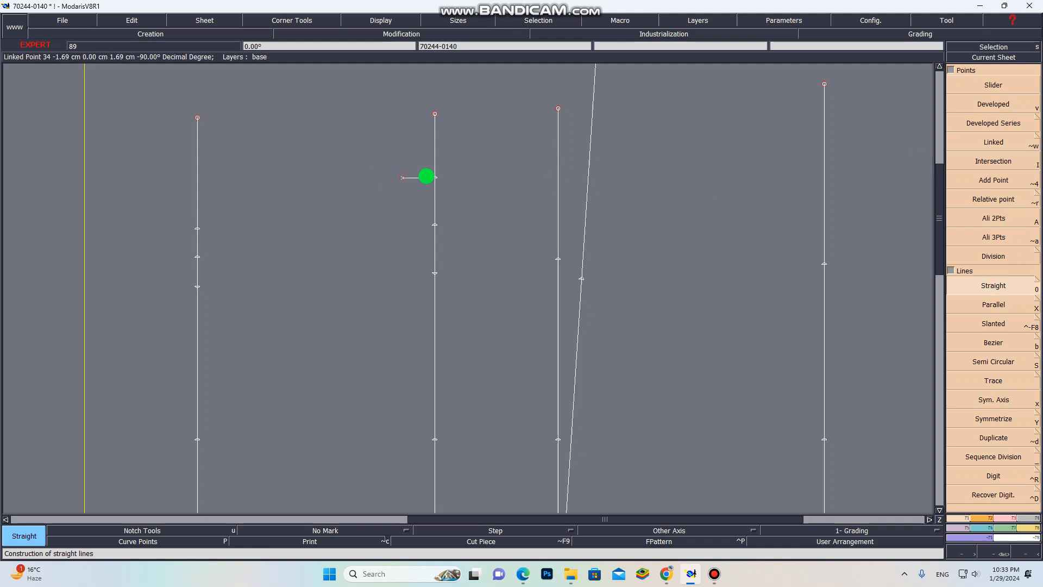
pyautogui.click(434, 177)
# Step: Place a developed point roughly midway along the short horizontal line beside the second vertical line
pyautogui.press('v')
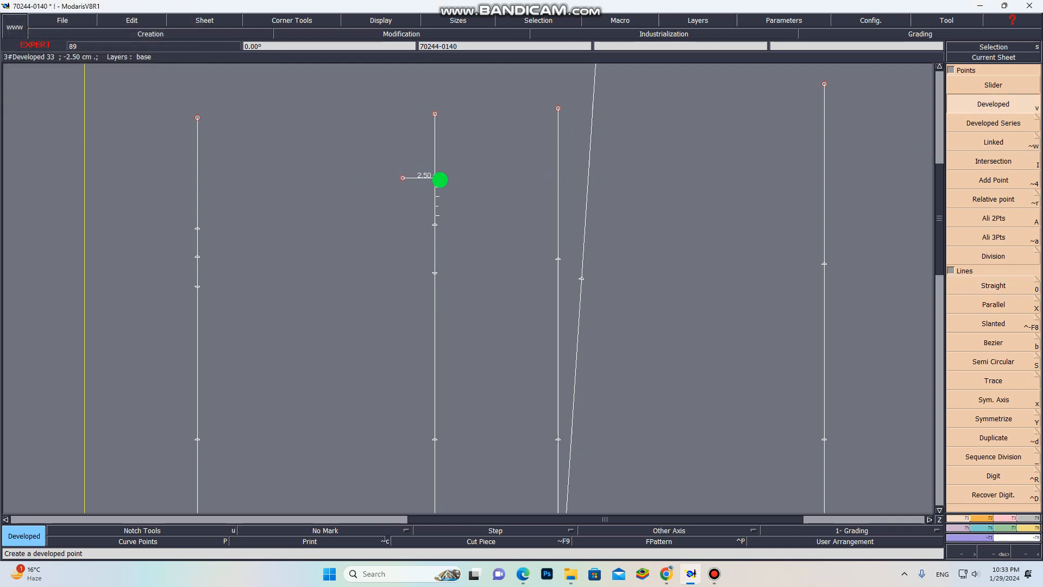
pyautogui.click(434, 177)
pyautogui.click(418, 178)
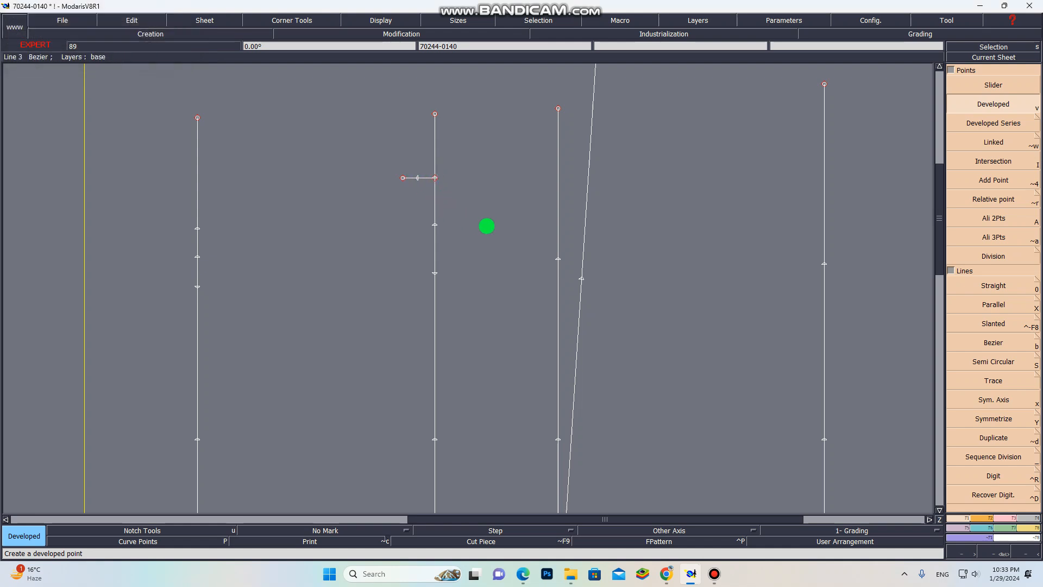
# Step: Try a Bezier curve from the short line's midpoint mark through the third vertical's upper mark to the rightmost vertical's, and undo it
pyautogui.scroll(-2, 505, 243)
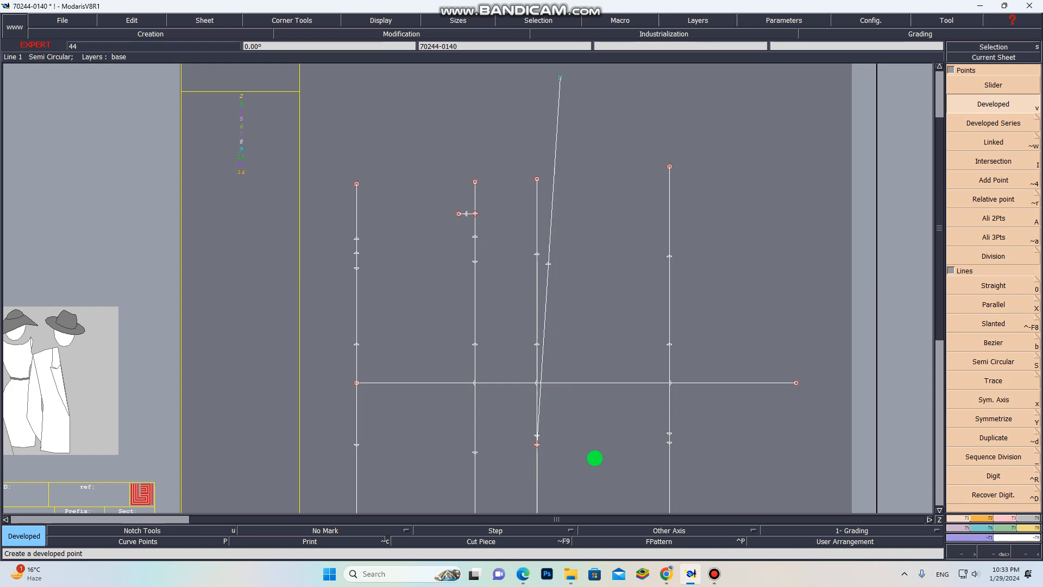
pyautogui.press('b')
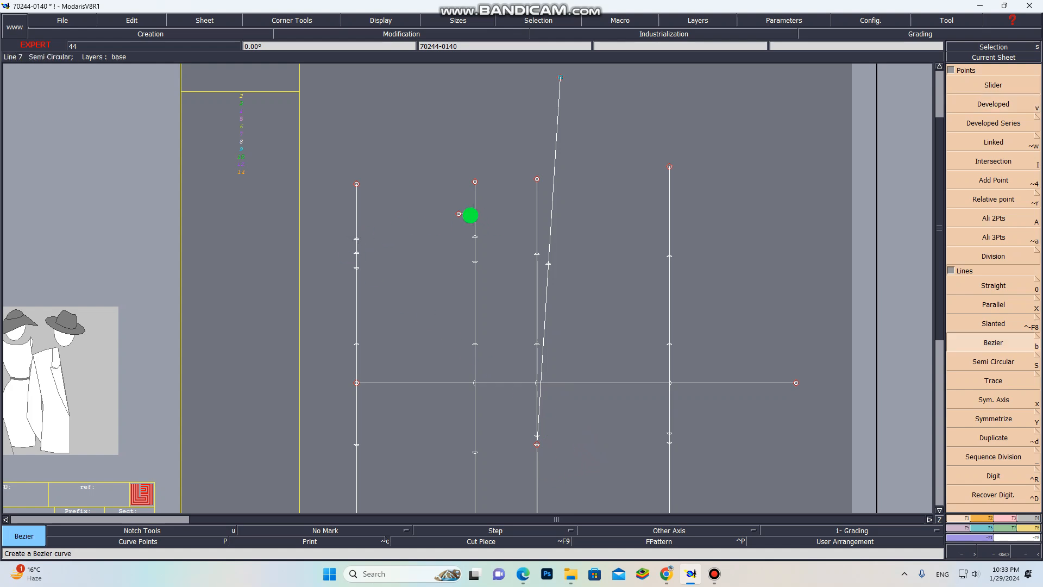
pyautogui.click(467, 214)
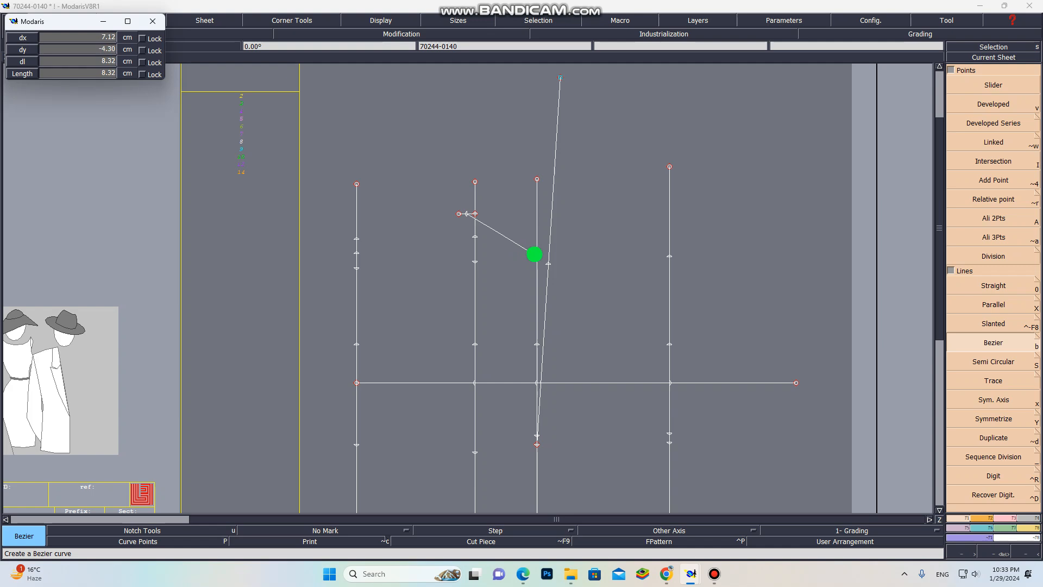
pyautogui.click(537, 253)
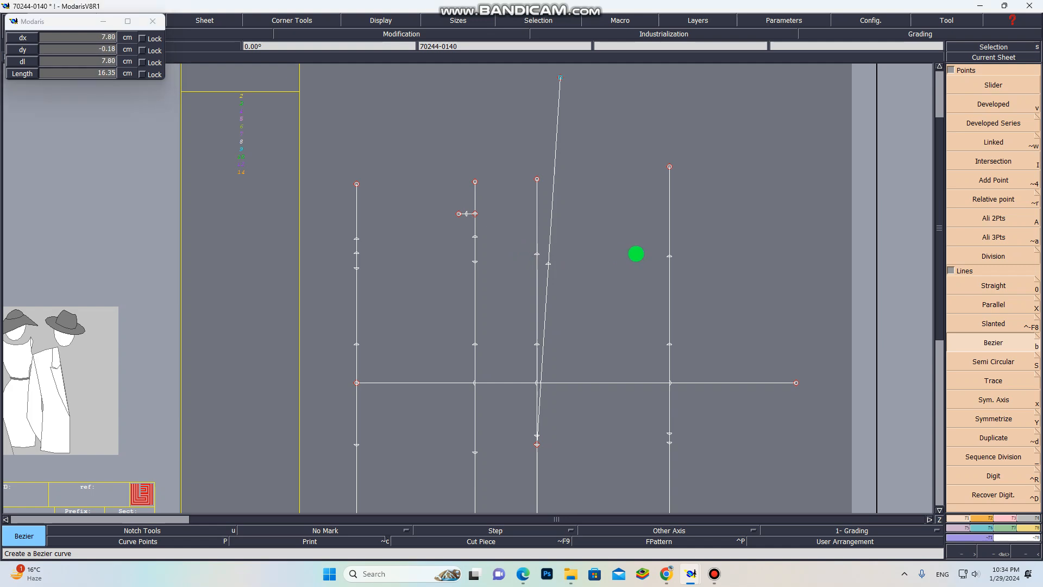
pyautogui.middleClick(670, 255)
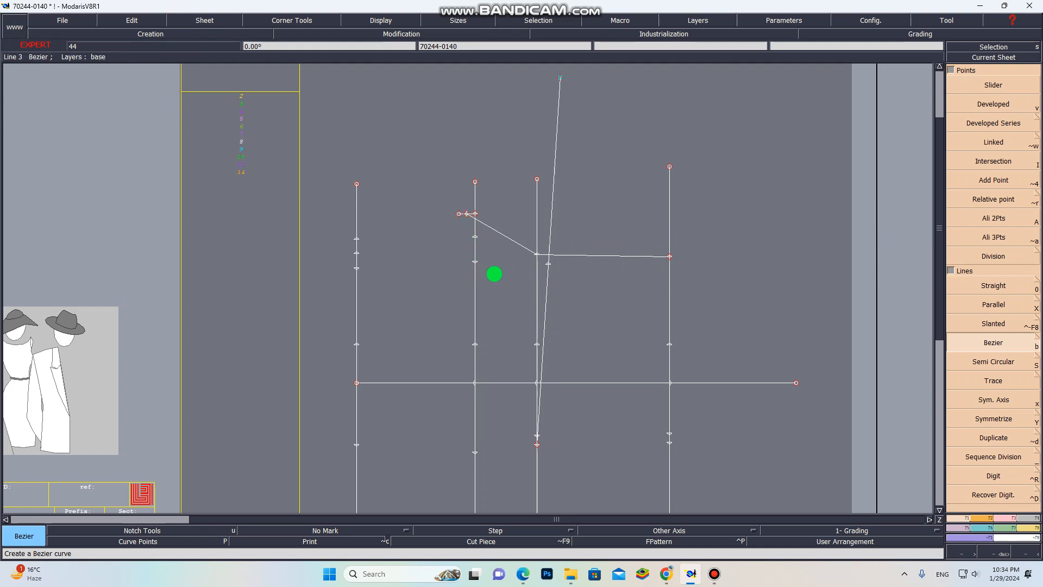
pyautogui.hotkey('ctrl', 'z')
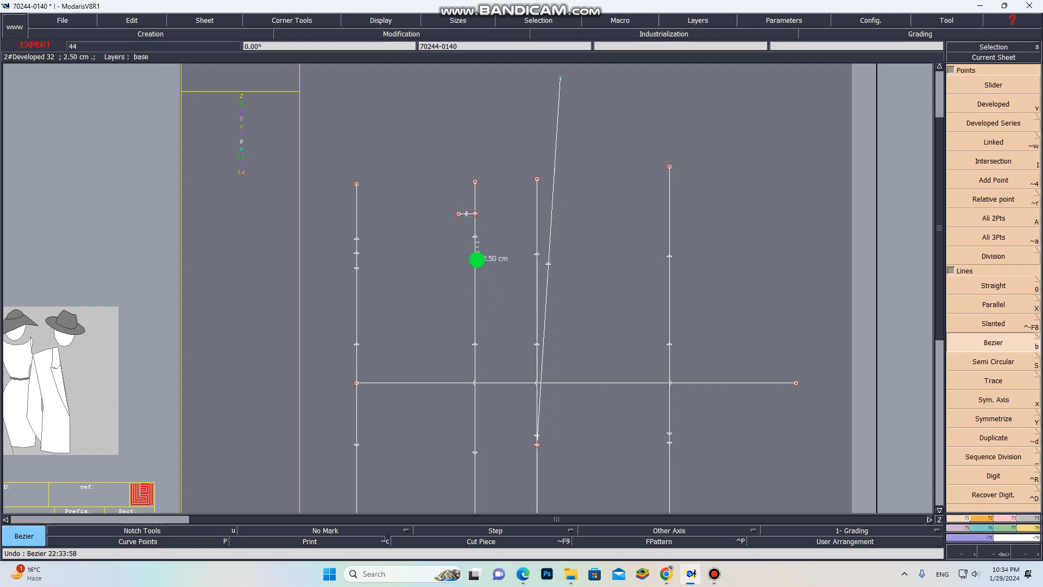
# Step: Draw a Bezier curve from the second vertical's mark 2.5 cm below its original point through the third vertical's upper mark to the rightmost vertical's
pyautogui.click(475, 261)
pyautogui.click(537, 253)
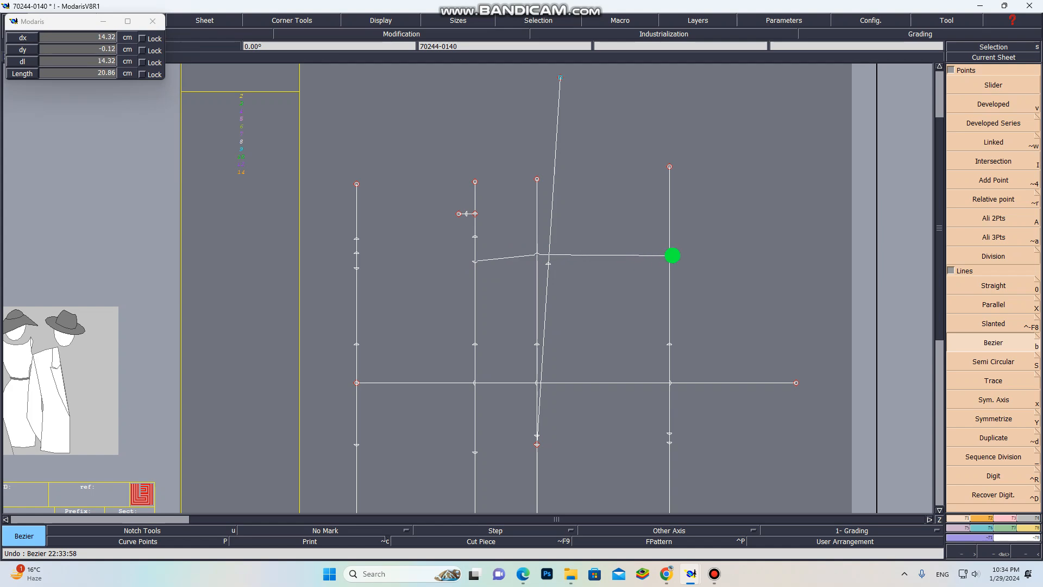
pyautogui.click(672, 255)
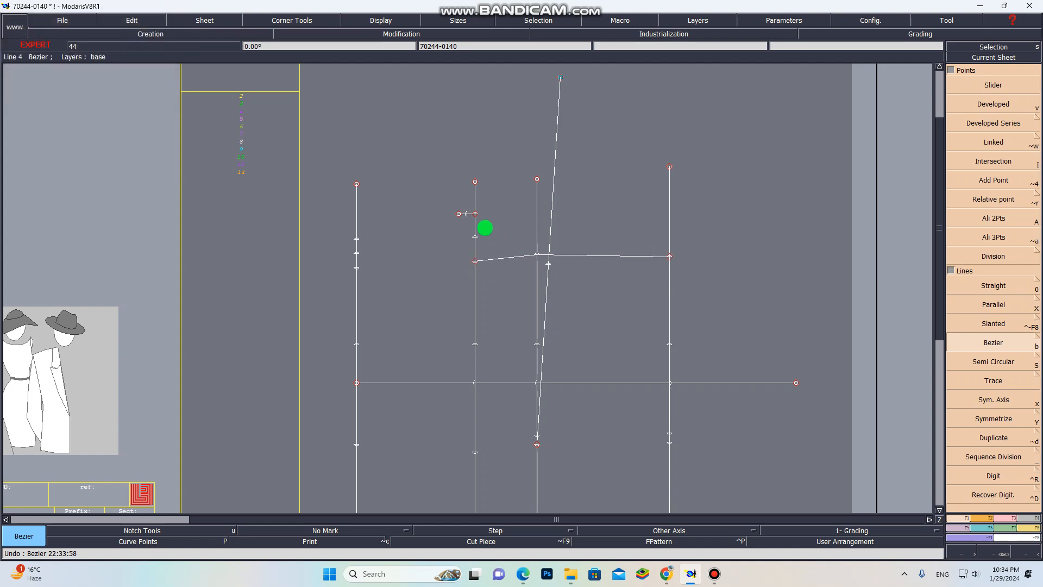
# Step: Draw a Bezier curve from the short line's midpoint mark through the slanted line's mark to a free point beyond the rightmost vertical line
pyautogui.click(467, 215)
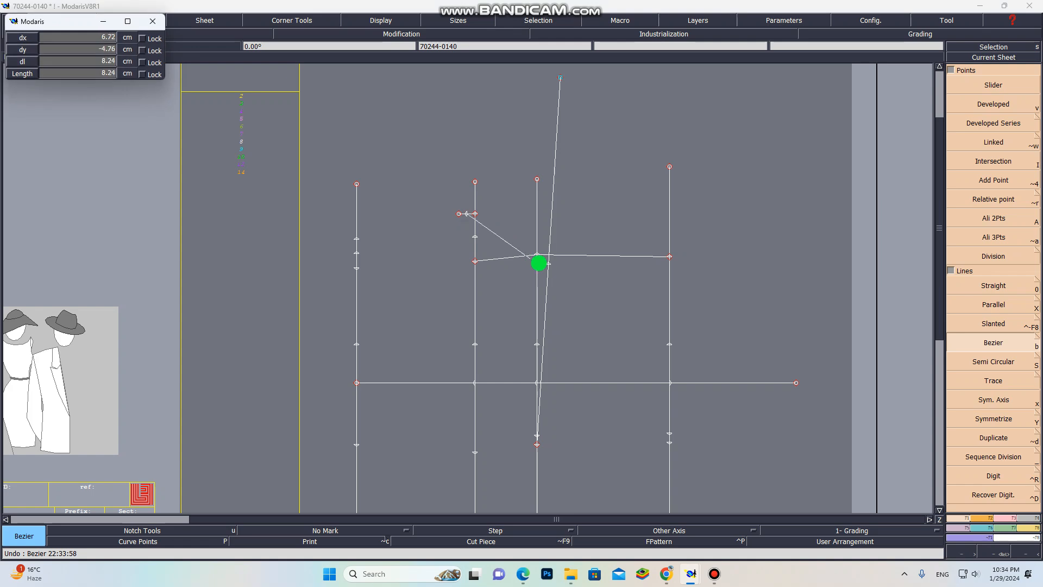
pyautogui.click(548, 264)
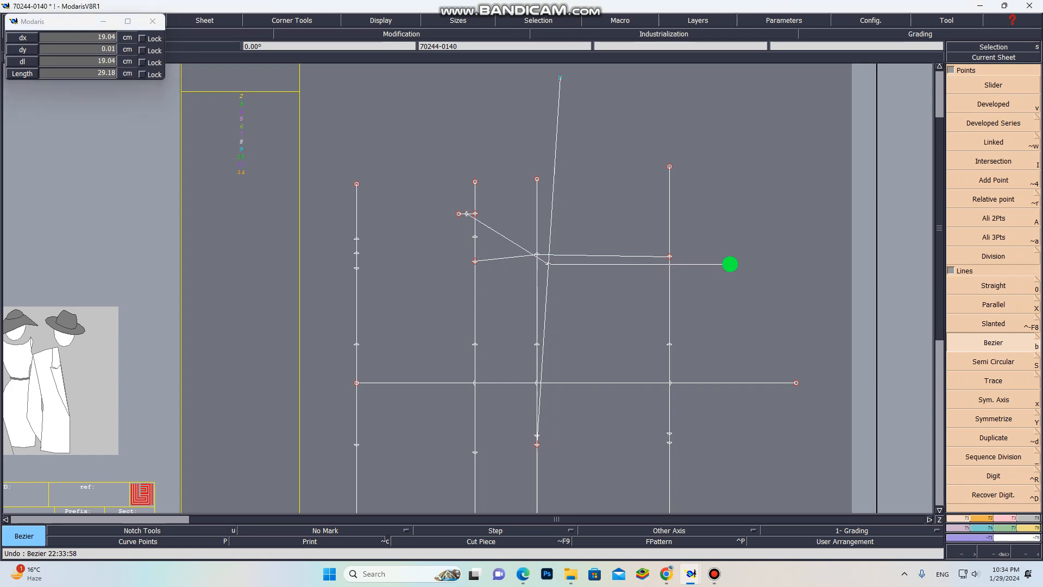
pyautogui.click(751, 260)
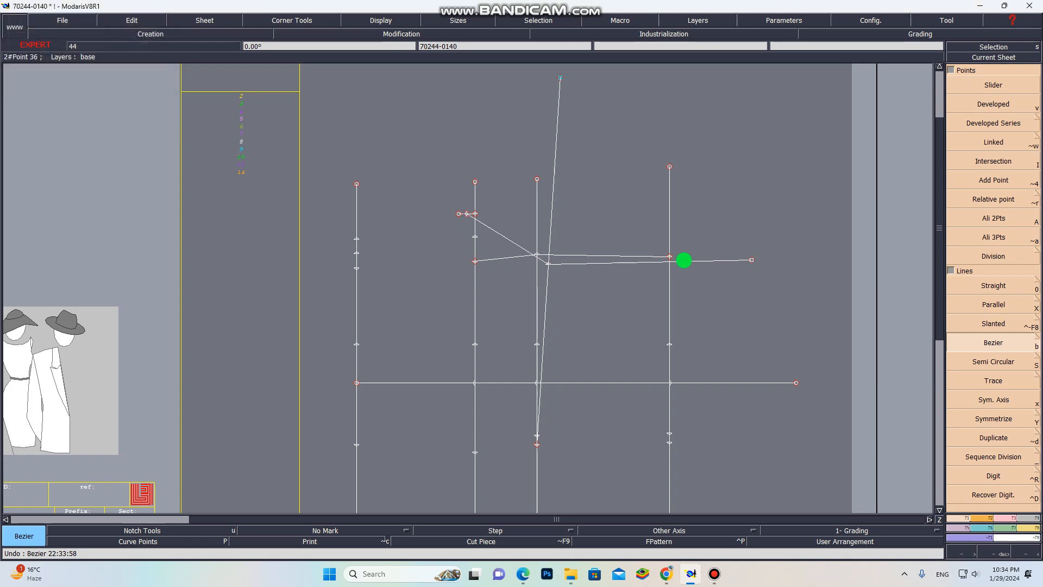
# Step: Draw a Bezier curve from the first vertical line's topmost mark to the short horizontal line's midpoint mark
pyautogui.click(356, 237)
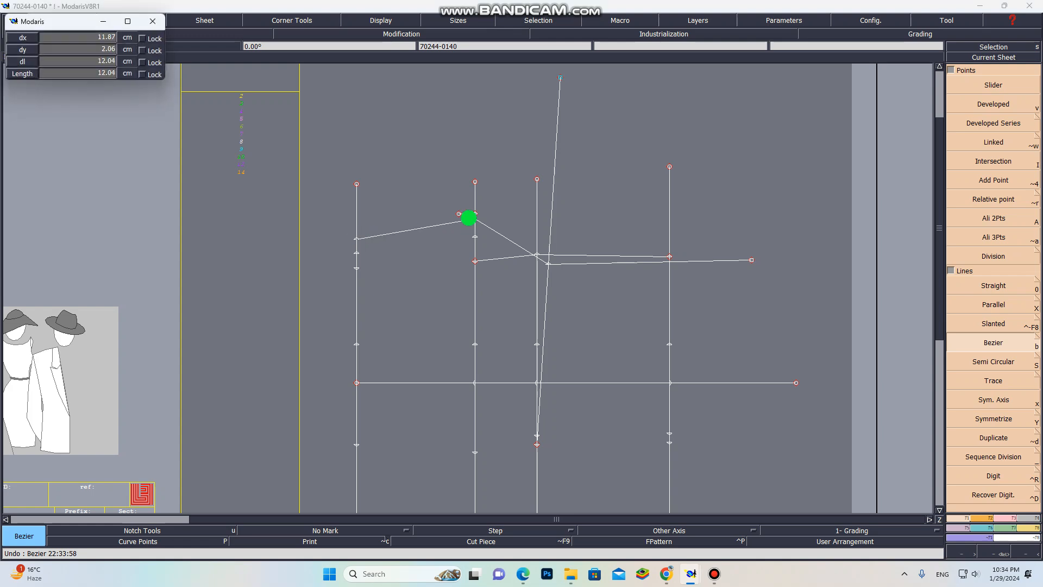
pyautogui.click(466, 216)
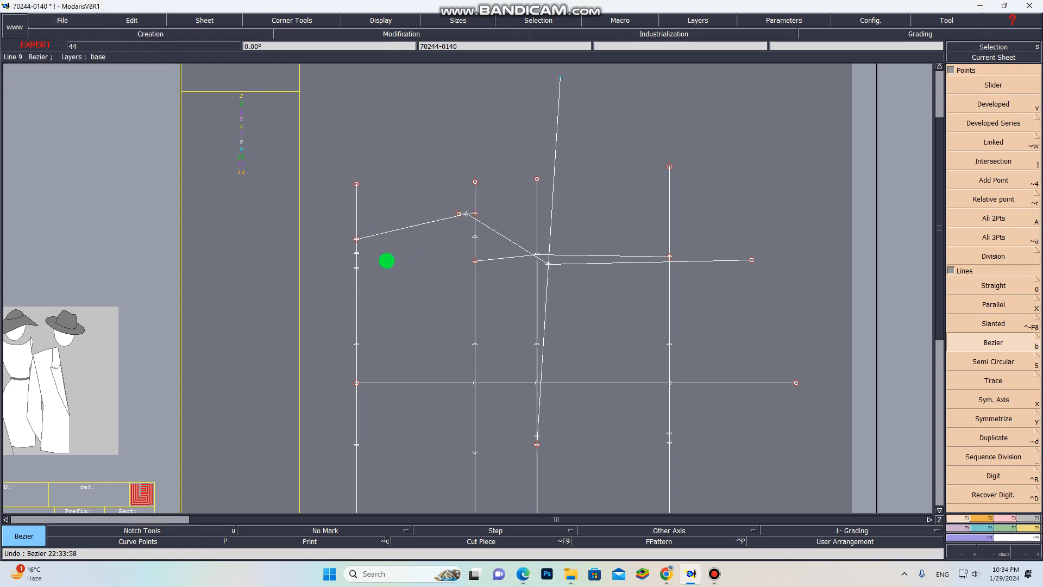
pyautogui.click(357, 268)
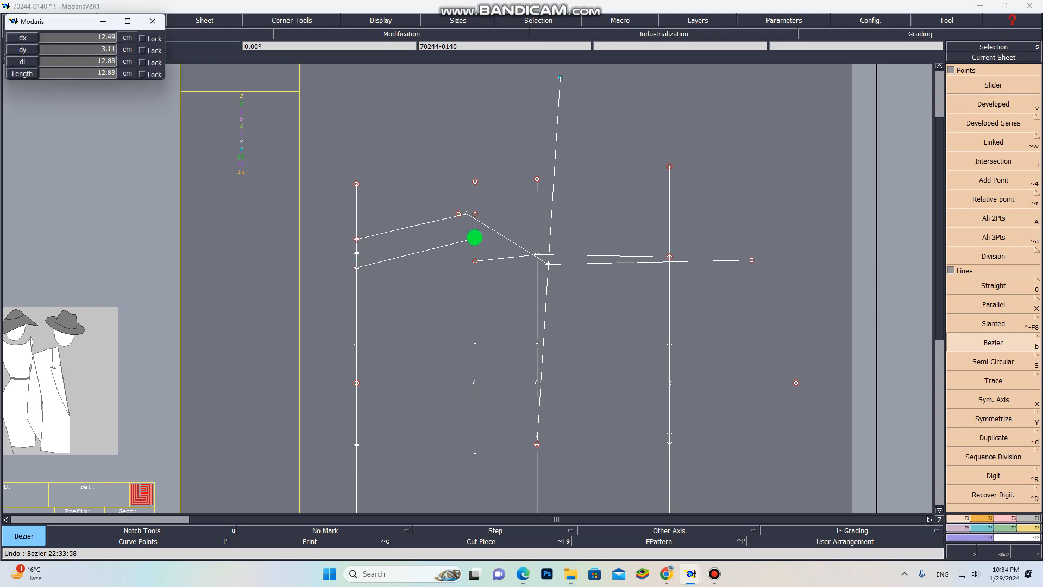
pyautogui.click(475, 237)
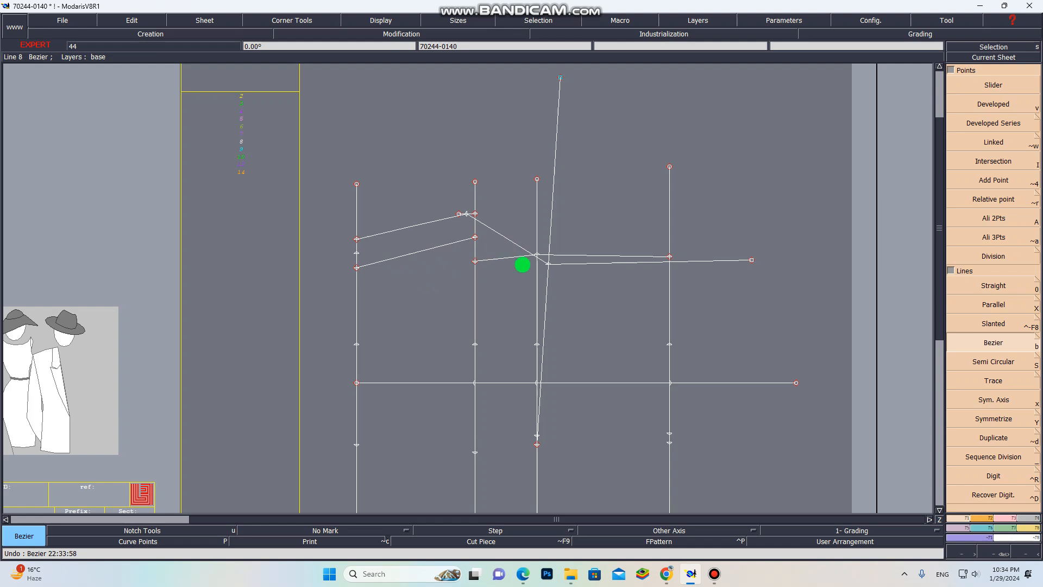
pyautogui.press('Delete')
pyautogui.click(514, 256)
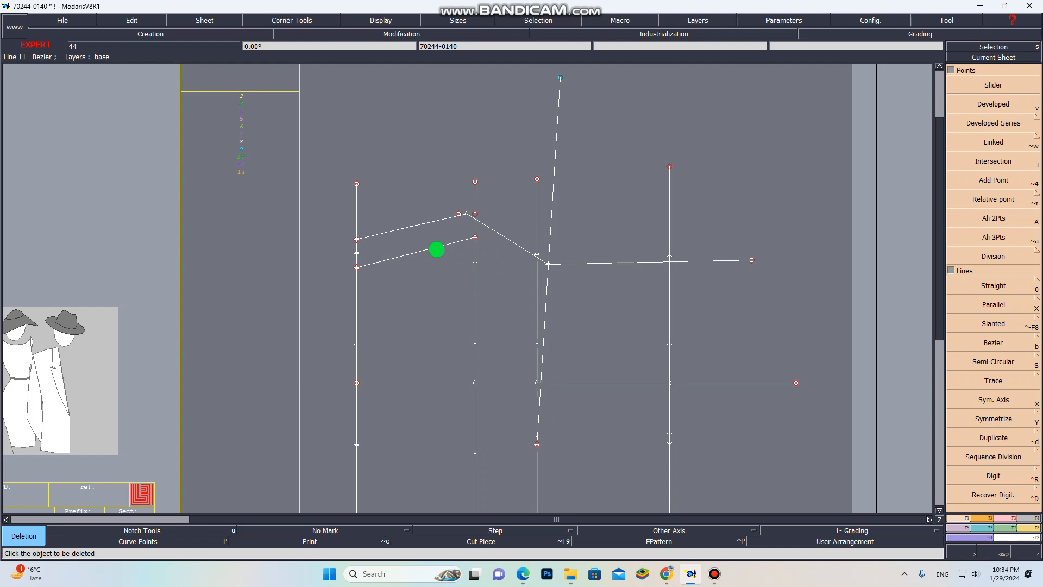
pyautogui.hotkey('ctrl', 'z')
# Step: Draw a Bezier curve from the lowest of the first vertical's three upper marks to the existing curve's start on the second vertical
pyautogui.press('b')
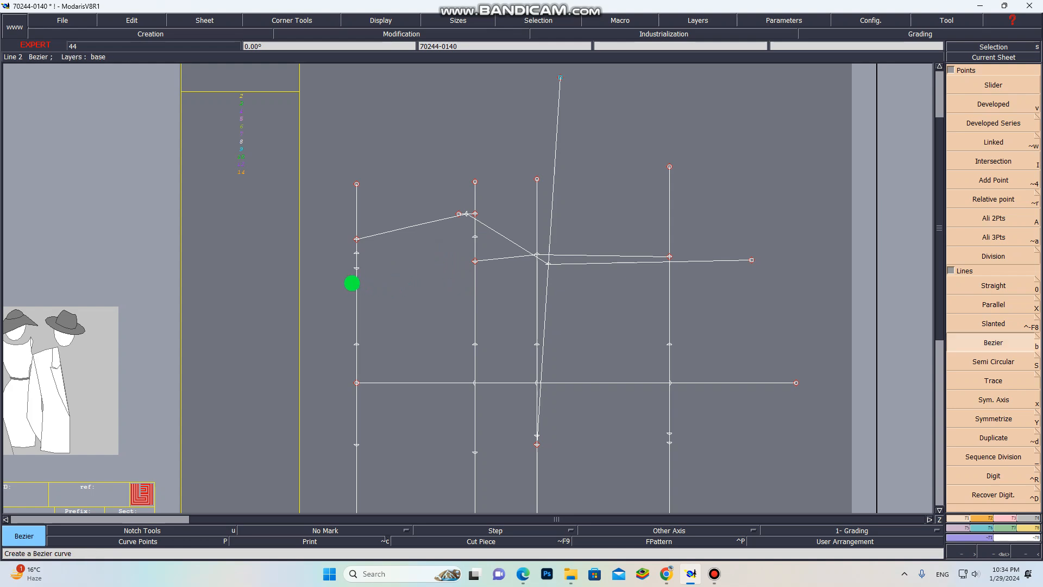
pyautogui.click(357, 266)
pyautogui.scroll(-1, 502, 289)
pyautogui.scroll(3, 442, 393)
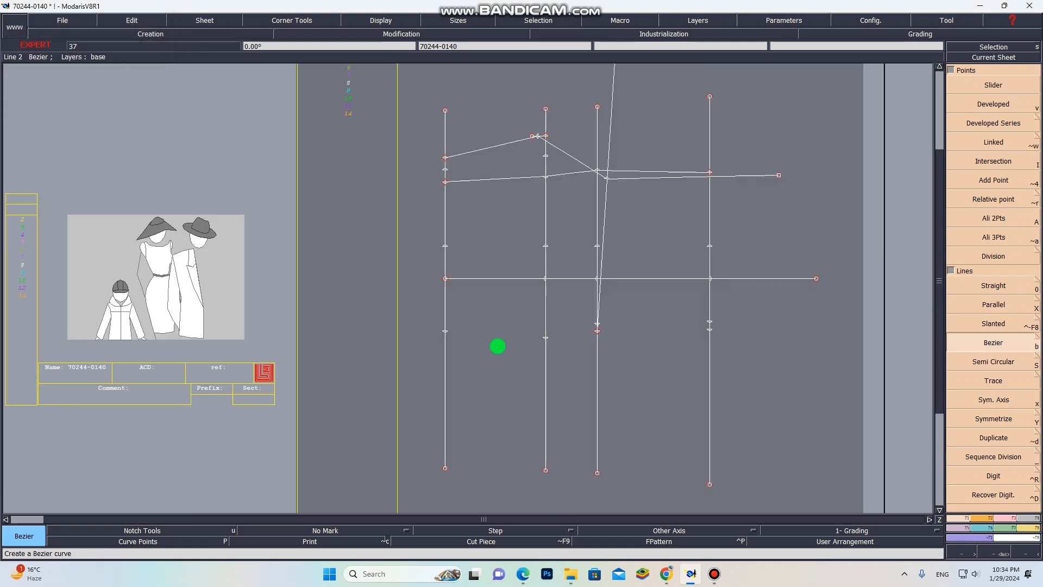
# Step: Draw a Bezier curve from the first vertical's lower mark through the second vertical's, then the inner lower marks of the third and rightmost verticals
pyautogui.scroll(-1, 592, 326)
pyautogui.scroll(2, 512, 349)
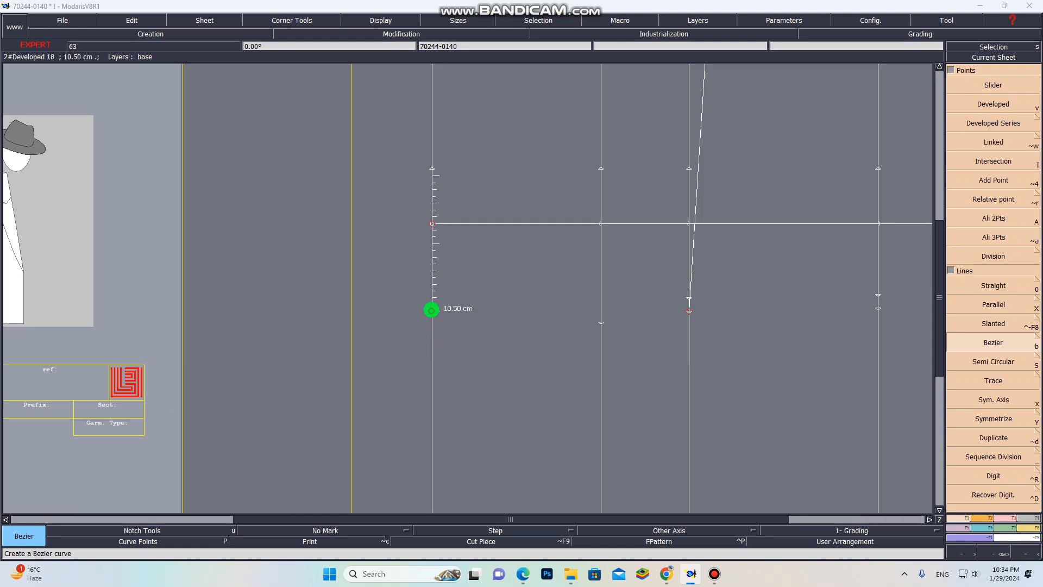
pyautogui.click(432, 311)
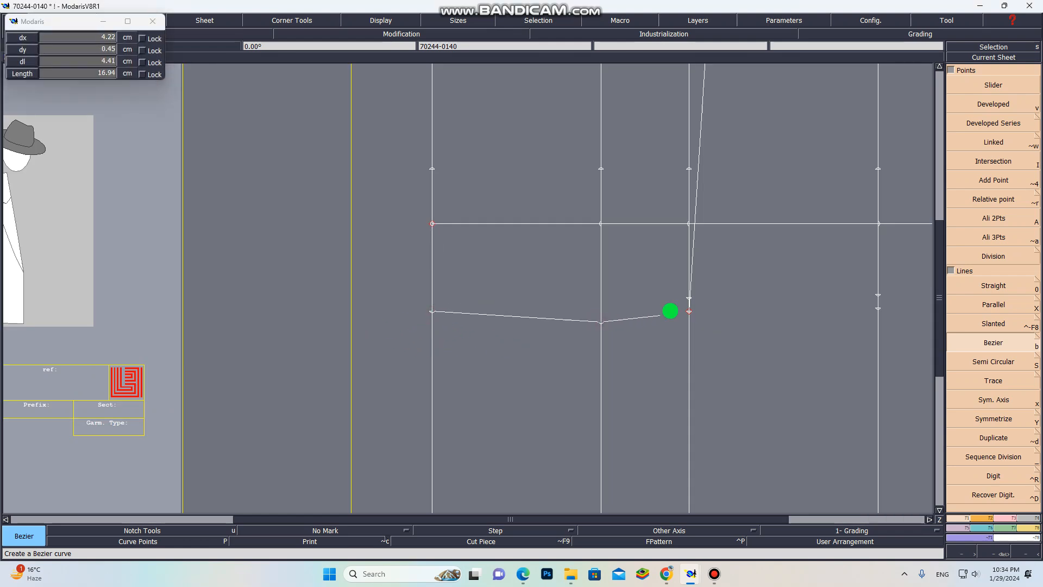
pyautogui.scroll(4, 711, 291)
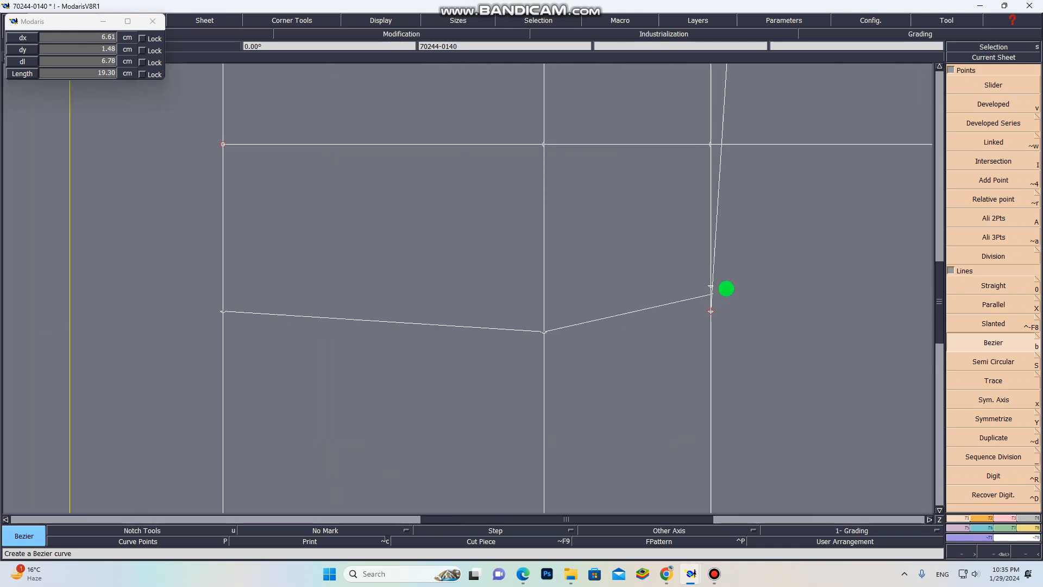
pyautogui.scroll(3, 711, 288)
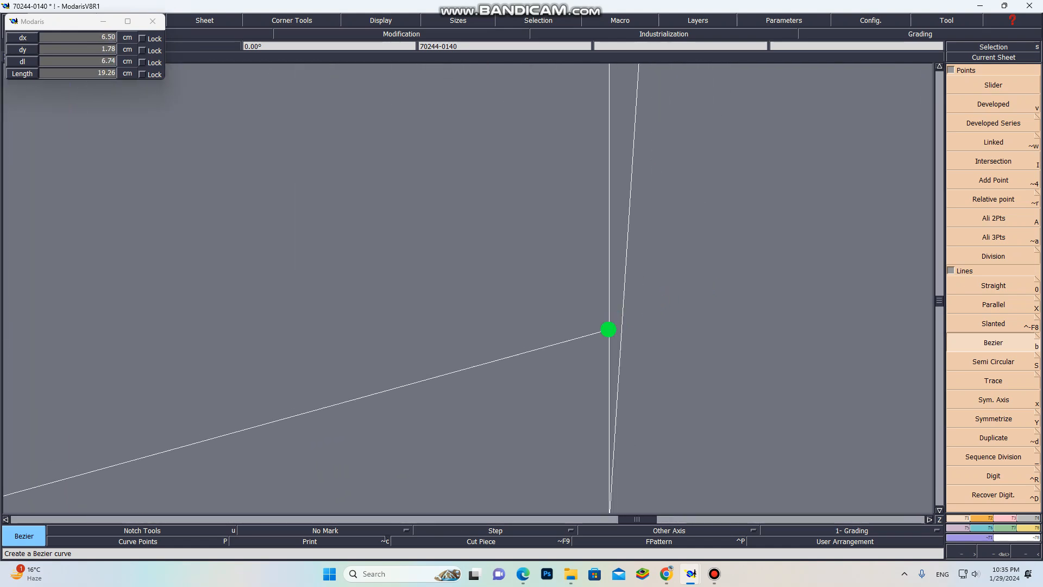
pyautogui.scroll(-3, 609, 328)
pyautogui.click(620, 340)
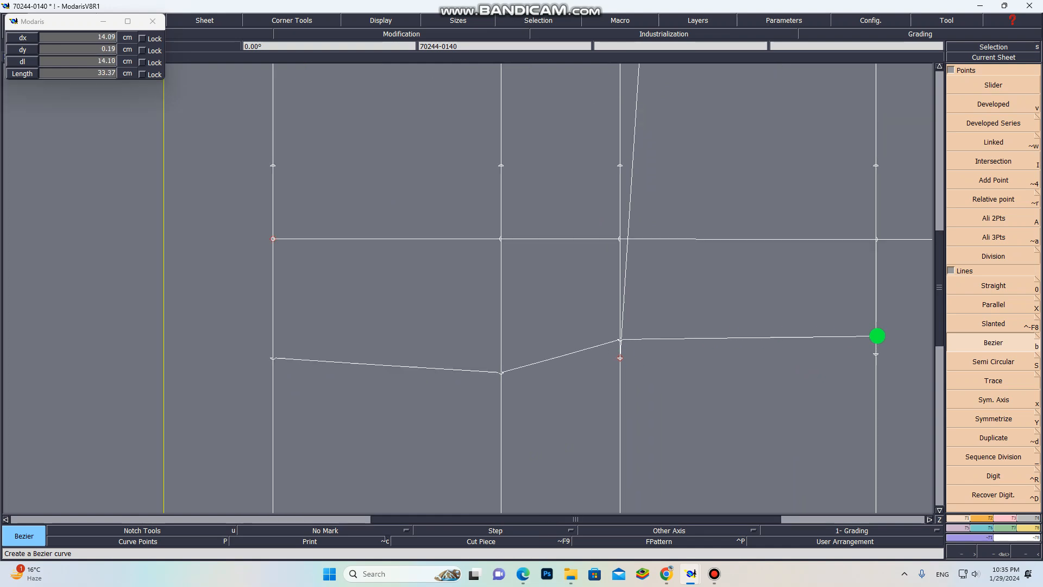
pyautogui.click(877, 335)
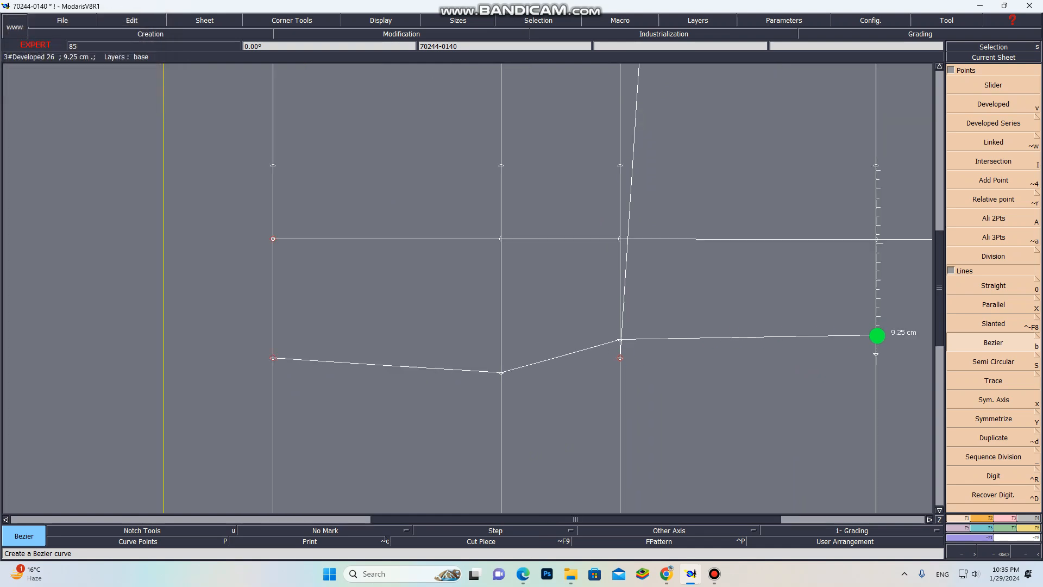
# Step: Draw a Bezier curve through the same two lower marks and on through the outer lower marks of the third and rightmost verticals
pyautogui.click(273, 357)
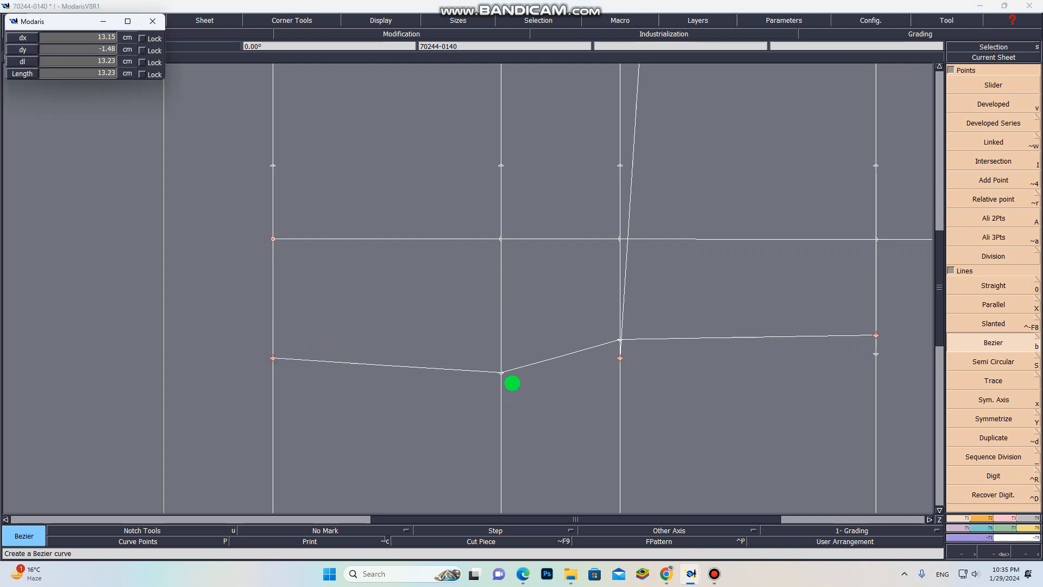
pyautogui.click(503, 374)
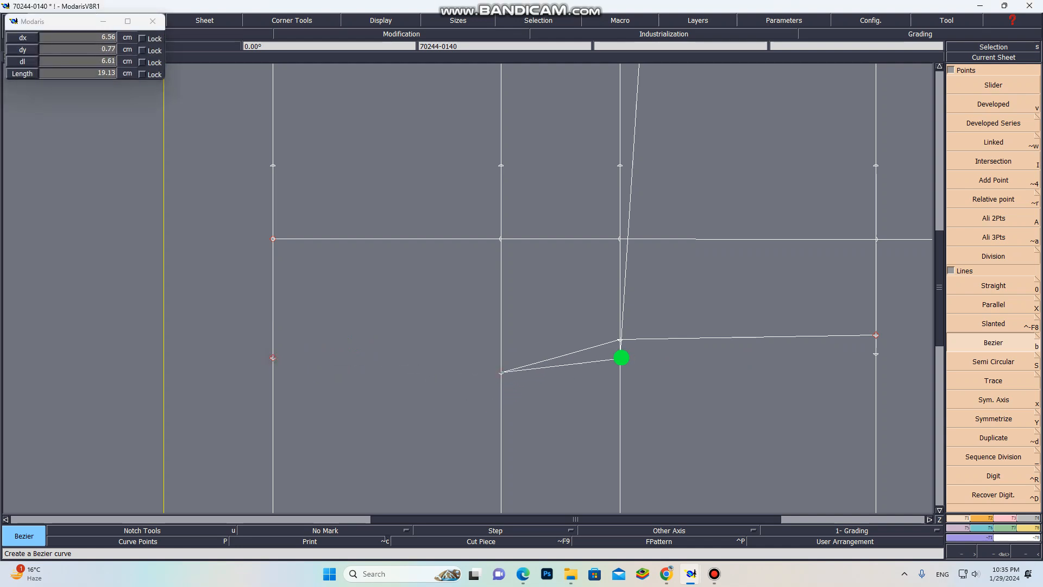
pyautogui.click(621, 357)
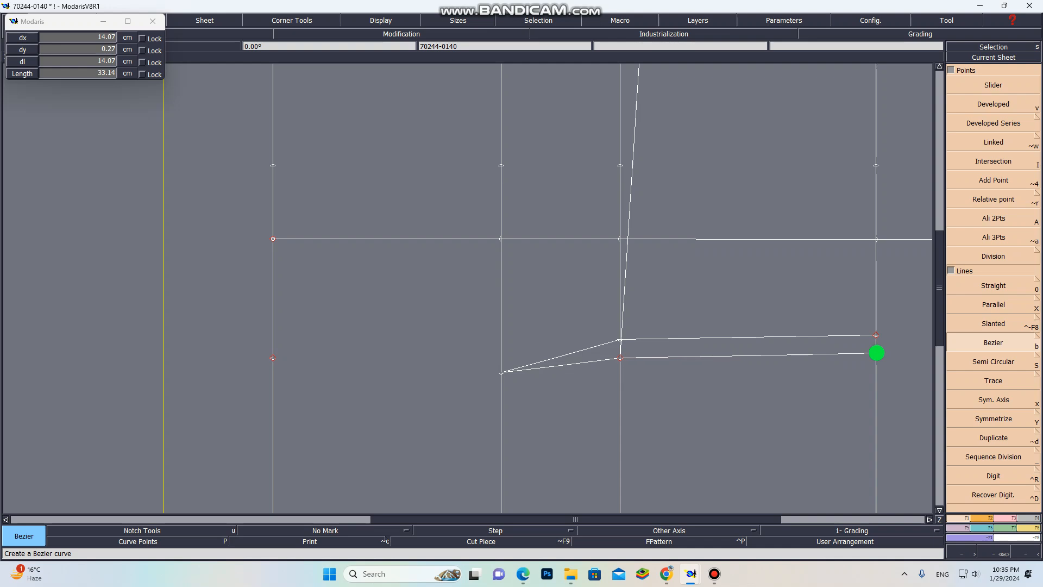
pyautogui.rightClick(877, 353)
pyautogui.scroll(-2, 772, 360)
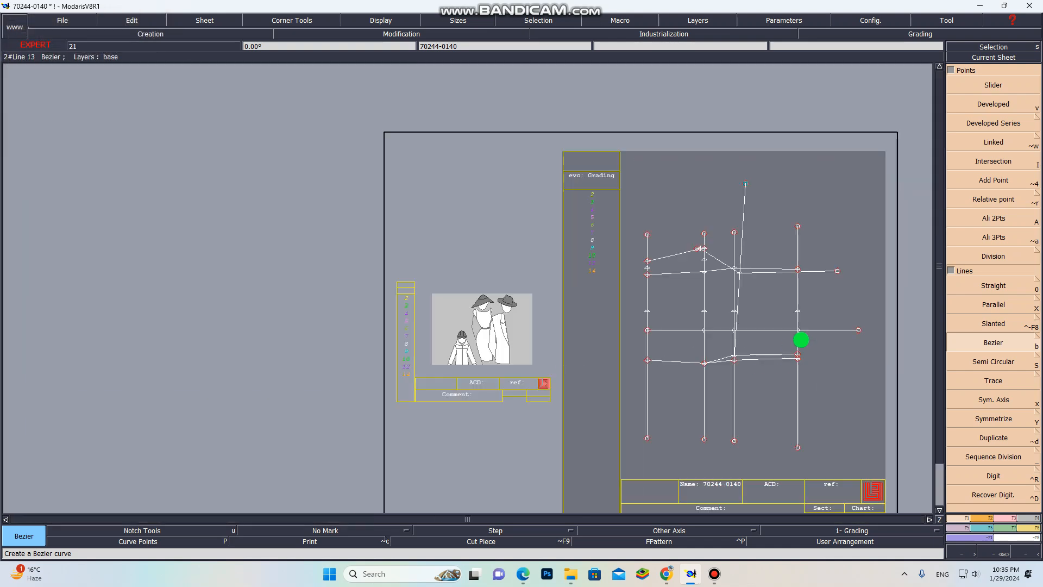
pyautogui.scroll(2, 815, 288)
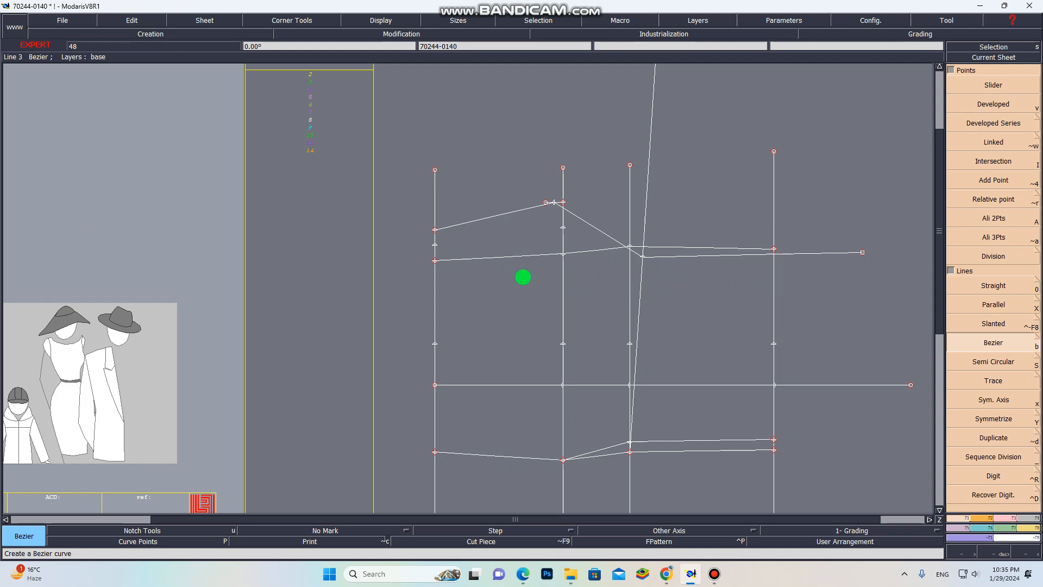
# Step: Link the start points of the two upper curves with a straight line along the first vertical
pyautogui.press('l')
pyautogui.scroll(2, 500, 222)
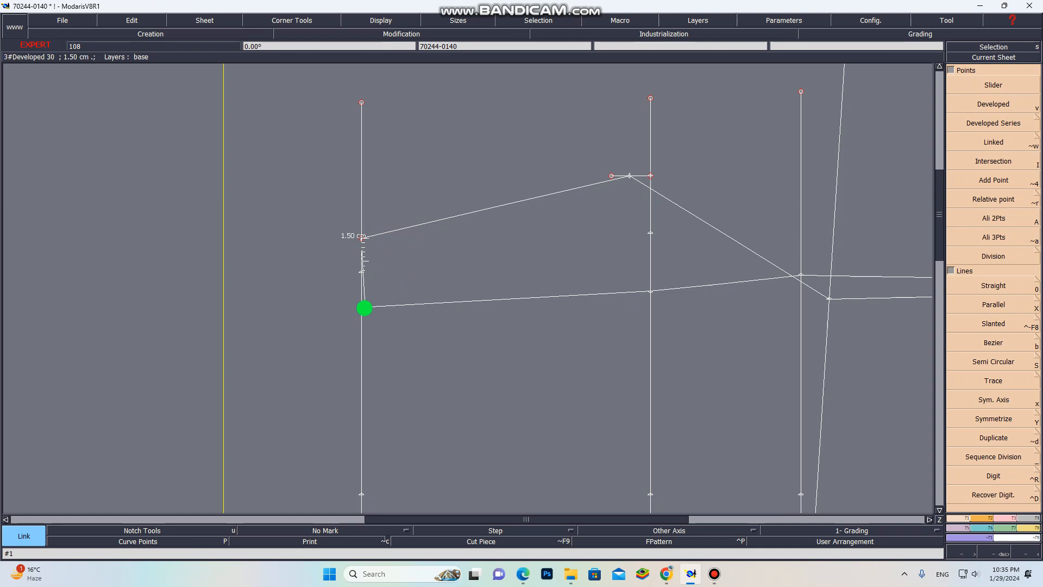
pyautogui.click(361, 307)
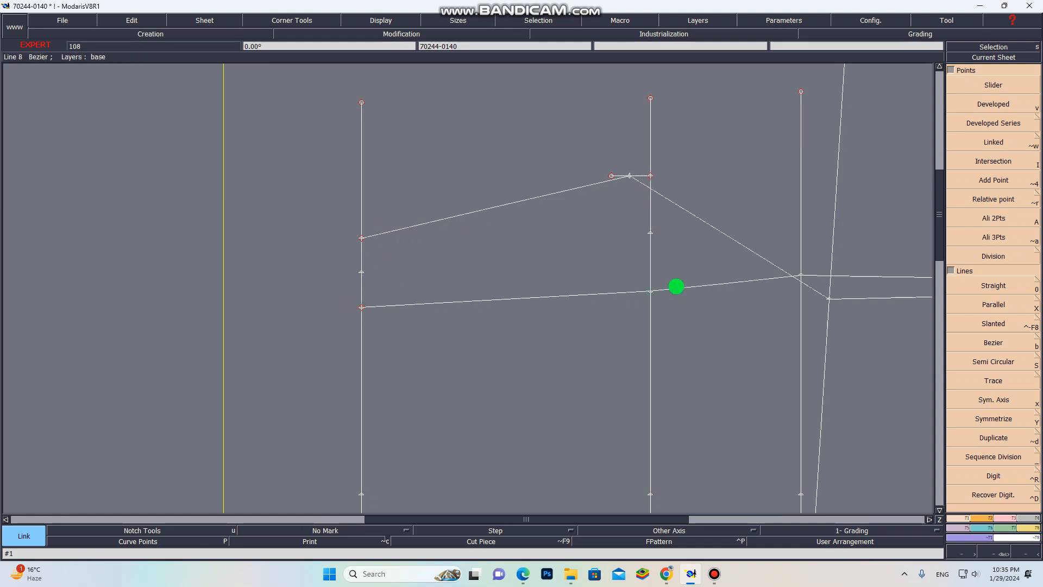
pyautogui.scroll(-2, 675, 288)
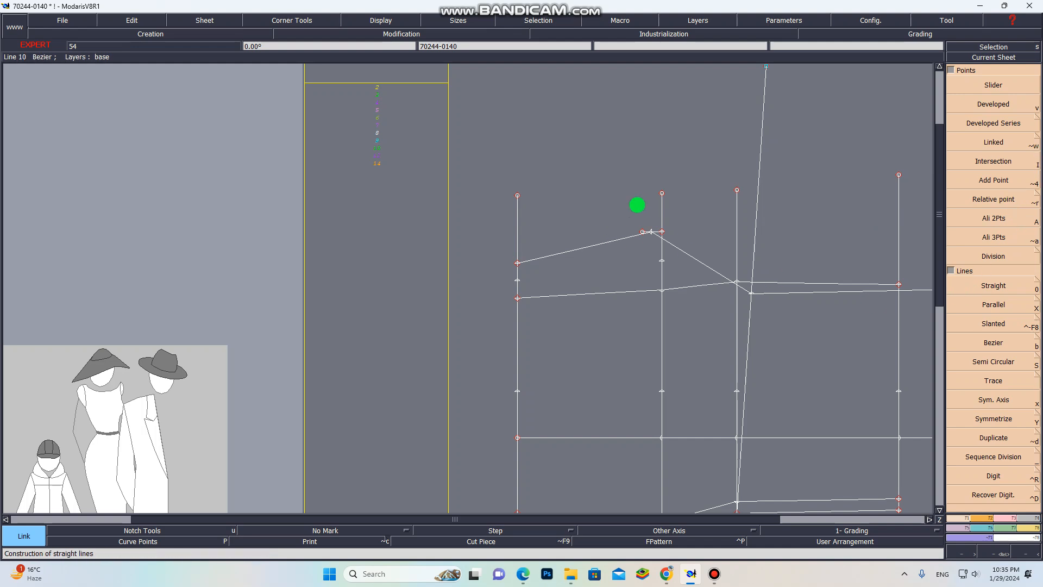
# Step: Arrange all sheets on the desk and rotate the current pattern sheet by 90°
pyautogui.press('j')
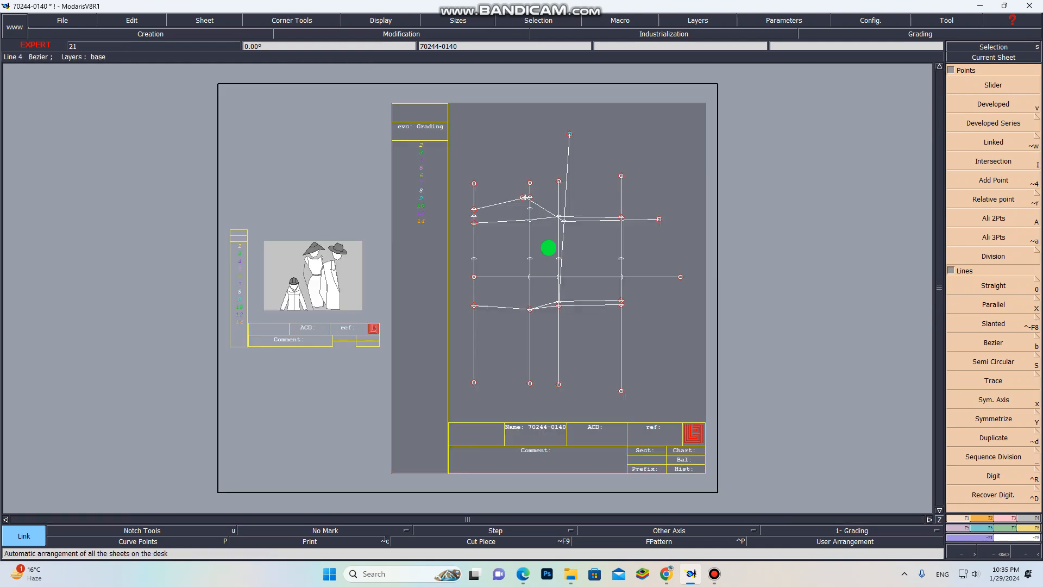
pyautogui.scroll(-5, 560, 179)
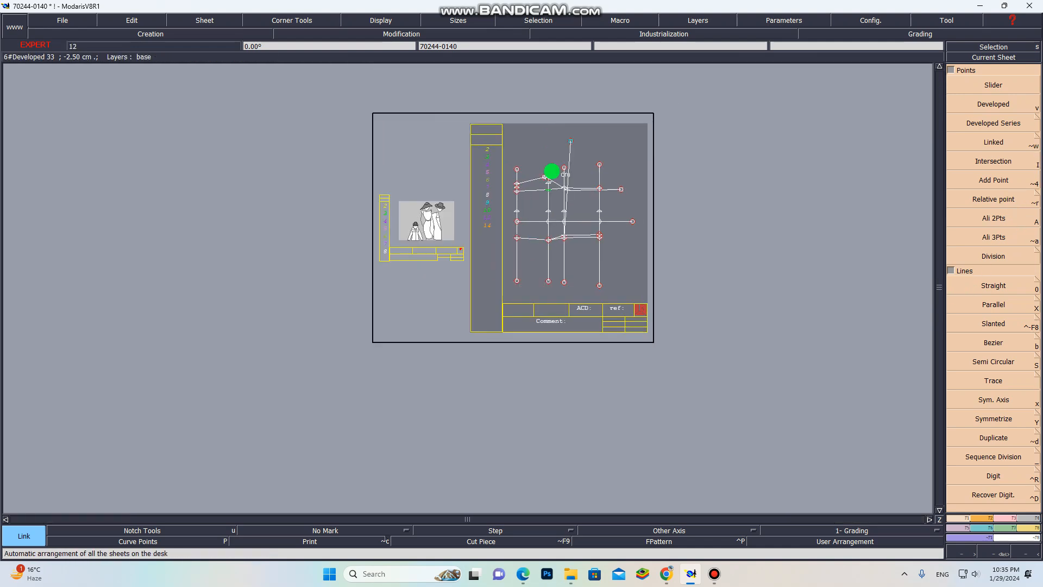
pyautogui.scroll(5, 590, 151)
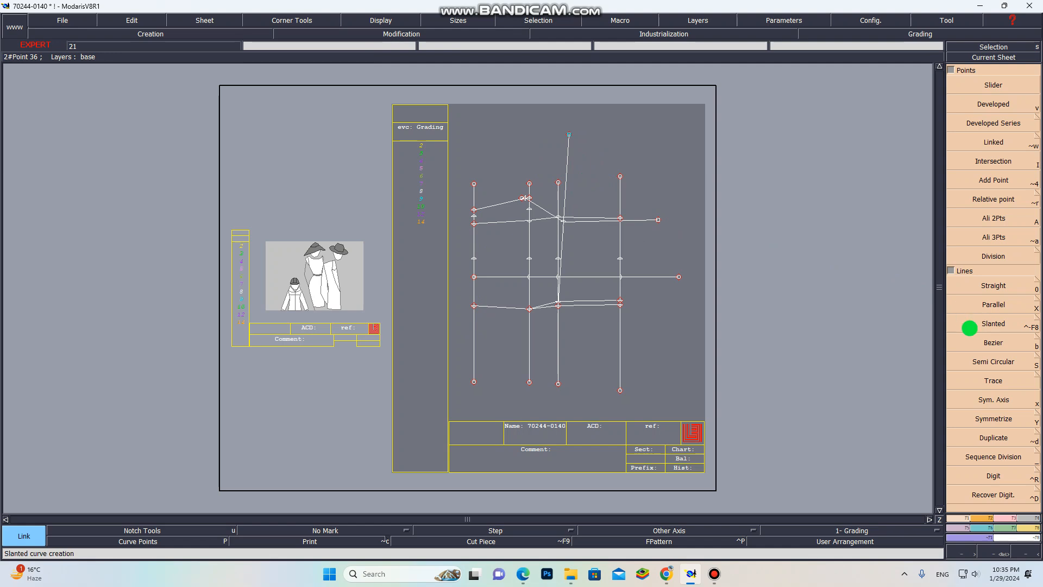
pyautogui.press('F2')
pyautogui.click(982, 321)
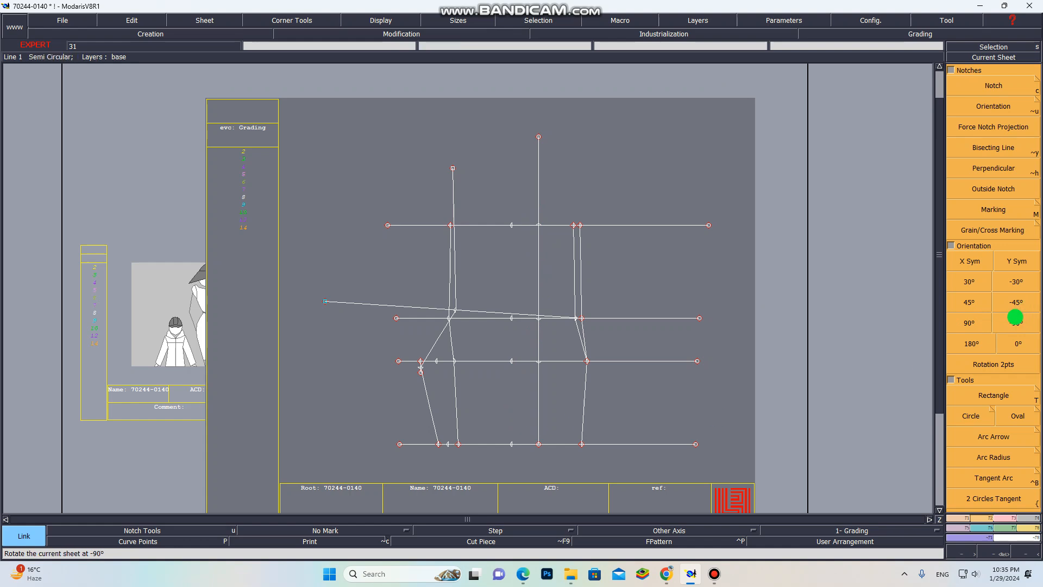
# Step: Reshape the second horizontal line's marks, bringing the outer mark closer to its neighbour and the mark beside the centre line nearer that line
pyautogui.press('F3')
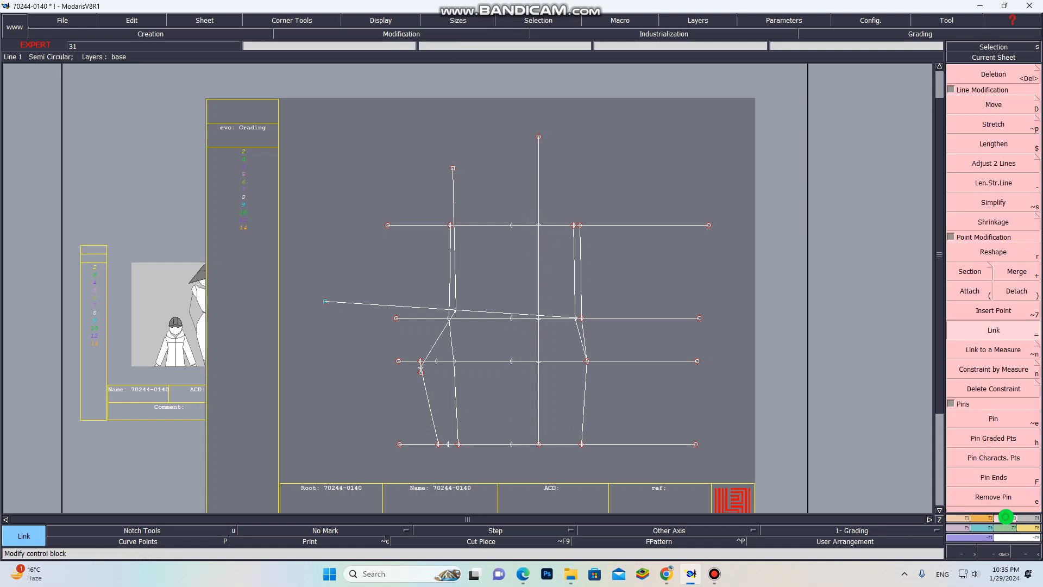
pyautogui.click(980, 249)
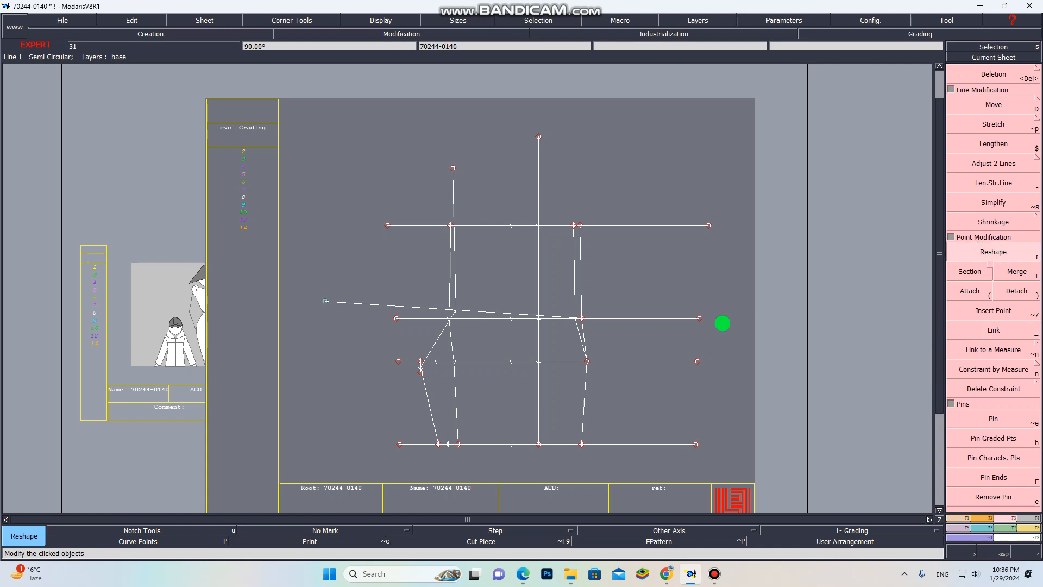
pyautogui.scroll(-2, 482, 429)
pyautogui.scroll(3, 489, 435)
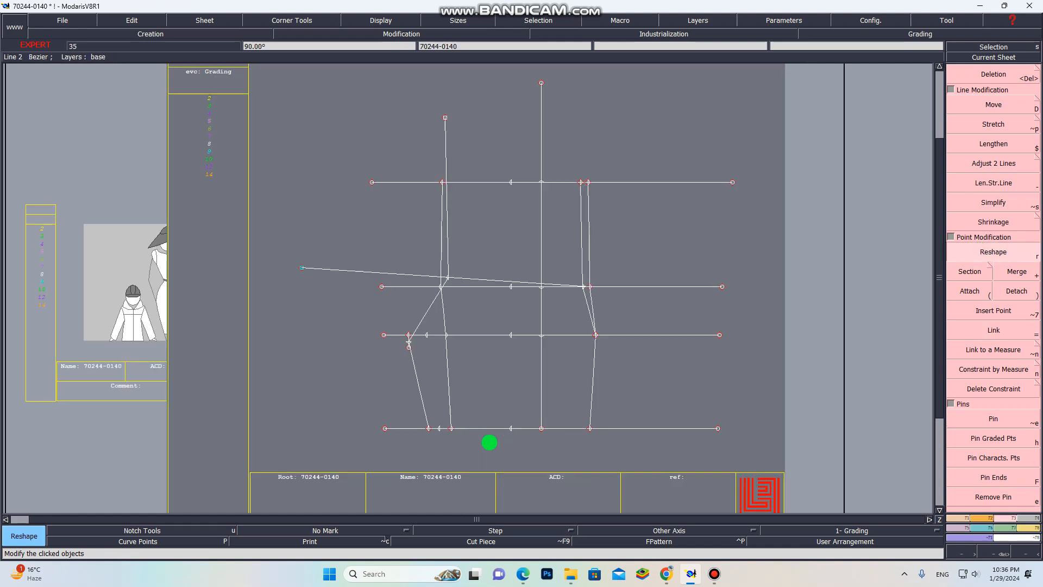
pyautogui.scroll(2, 454, 244)
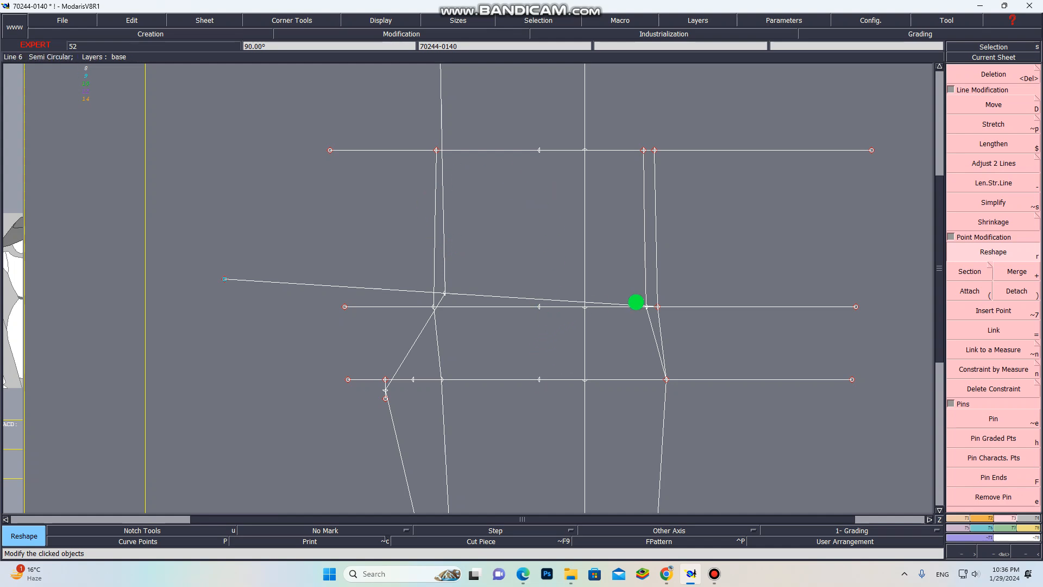
pyautogui.click(657, 306)
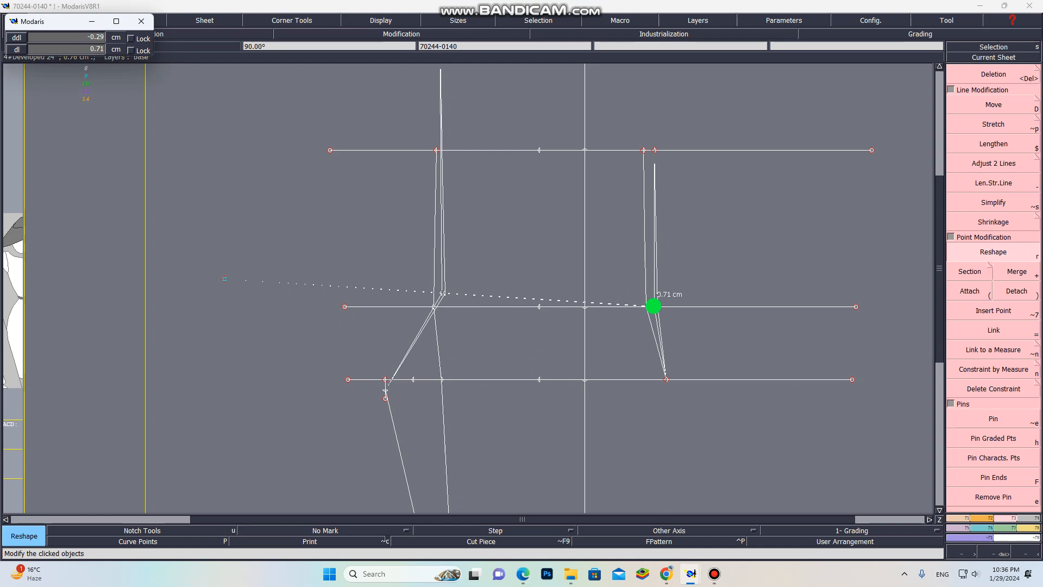
pyautogui.click(649, 305)
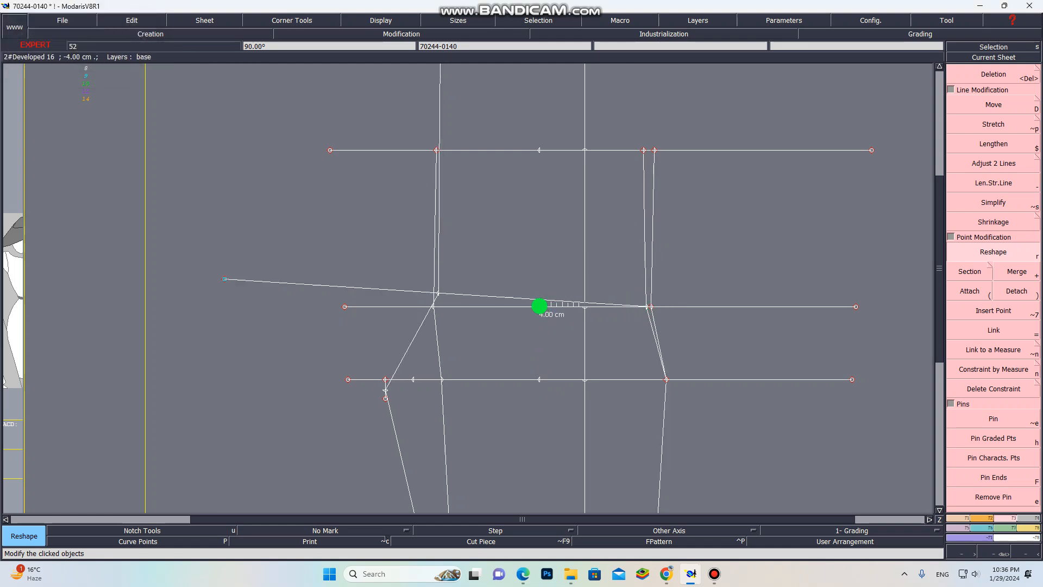
pyautogui.click(544, 304)
pyautogui.click(553, 303)
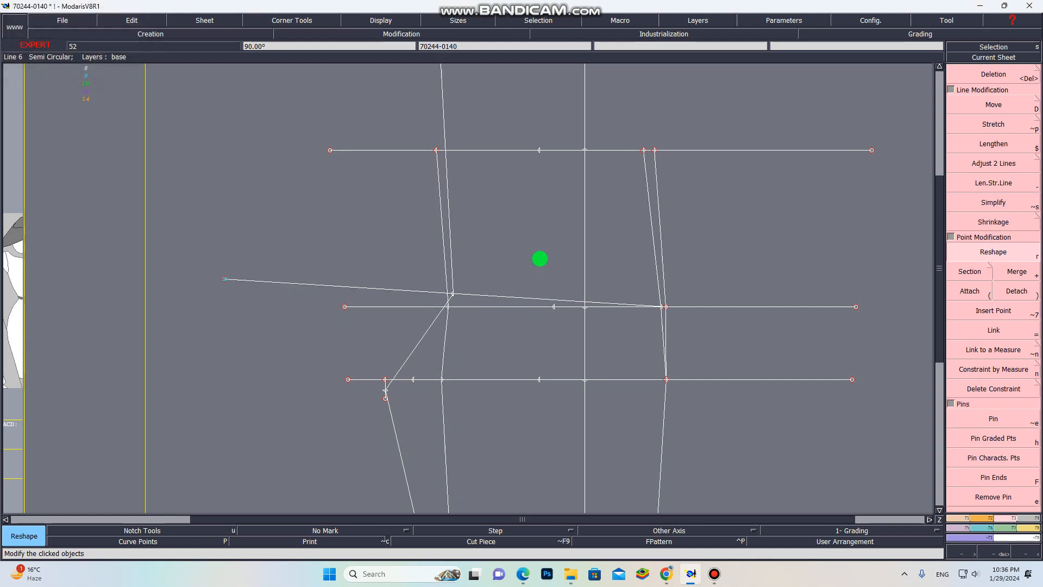
# Step: On the first horizontal line, move the mark beside the centre line closer to it and the outermost vertical's mark to about 0.5 cm from its neighbour
pyautogui.click(538, 150)
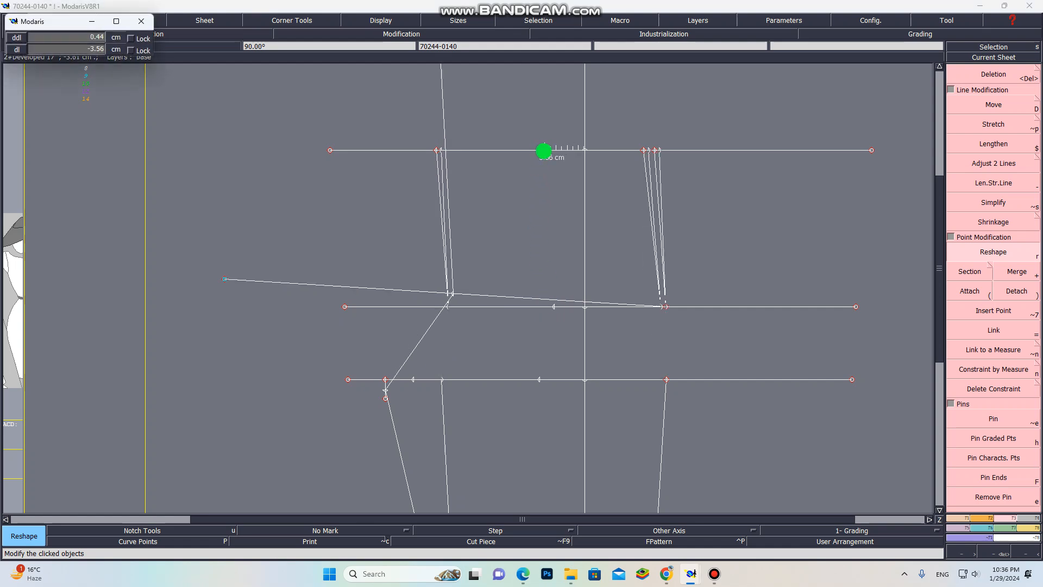
pyautogui.click(544, 151)
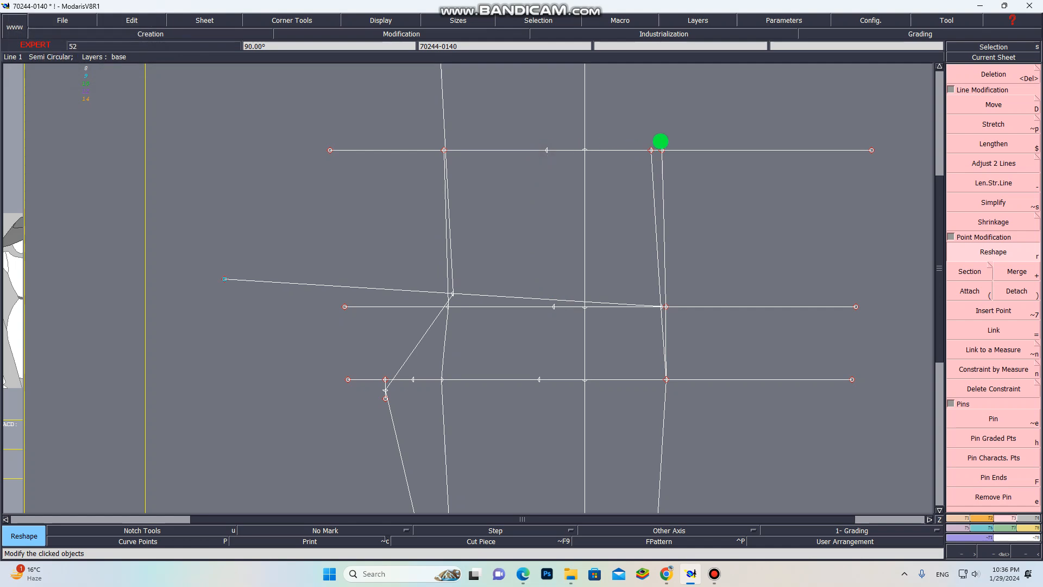
pyautogui.click(663, 149)
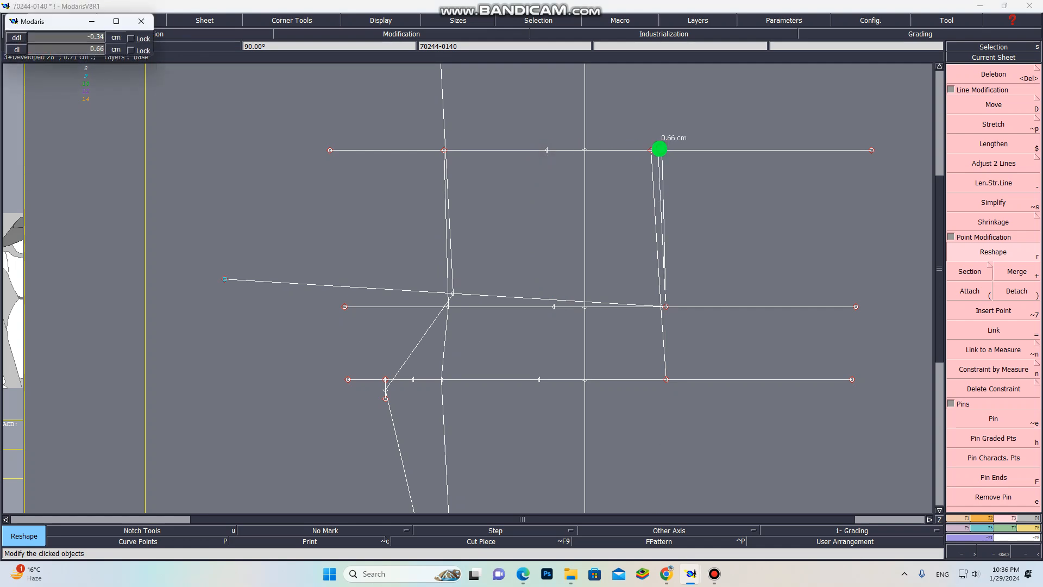
pyautogui.scroll(-1, 686, 170)
pyautogui.click(672, 163)
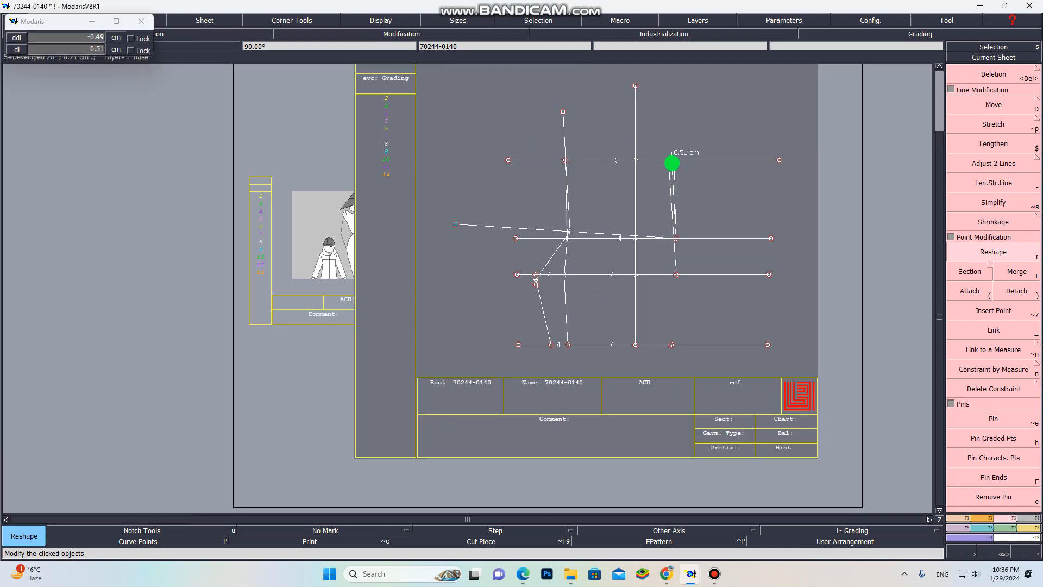
pyautogui.click(672, 163)
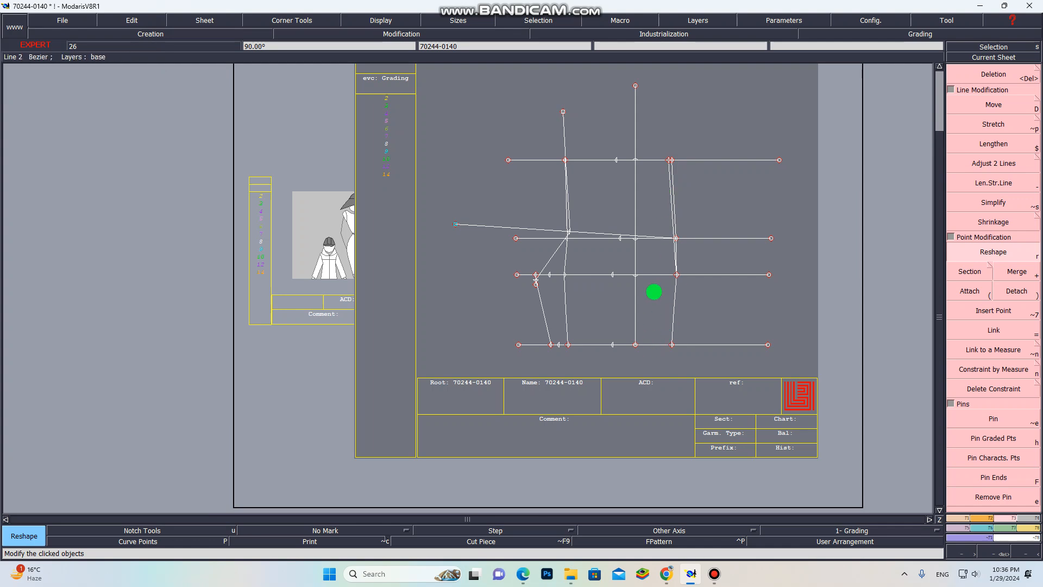
# Step: Shift the second horizontal line's mark beside the centre line slightly inward and the first line's matching mark to about 2.2 cm from the centre
pyautogui.scroll(1, 662, 270)
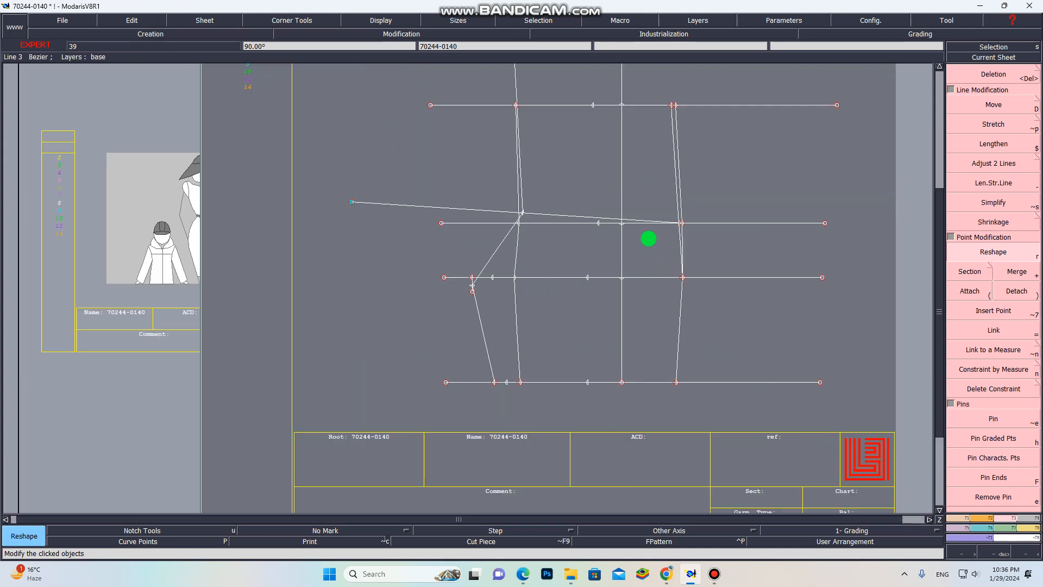
pyautogui.click(601, 224)
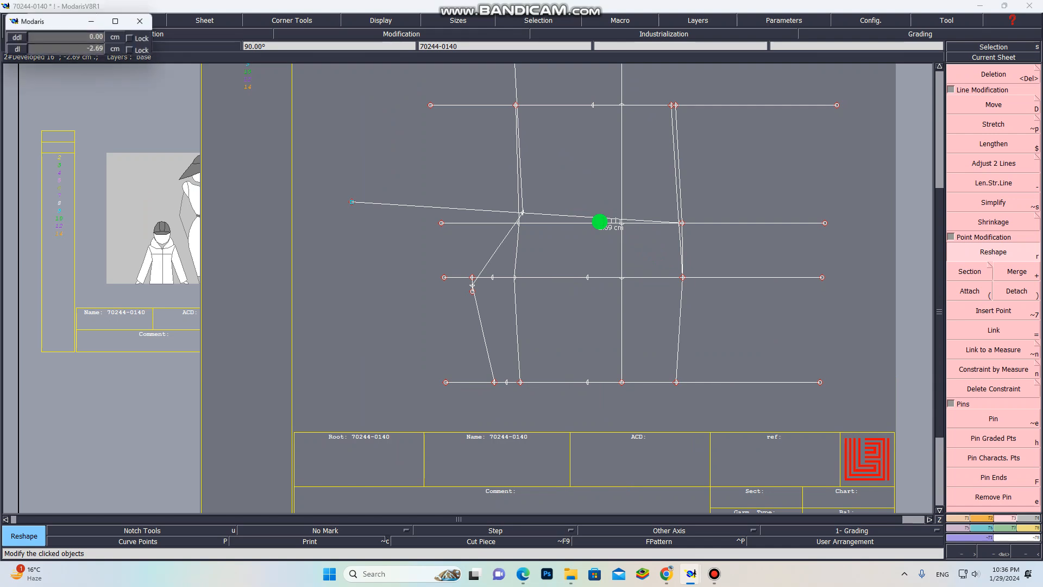
pyautogui.click(601, 222)
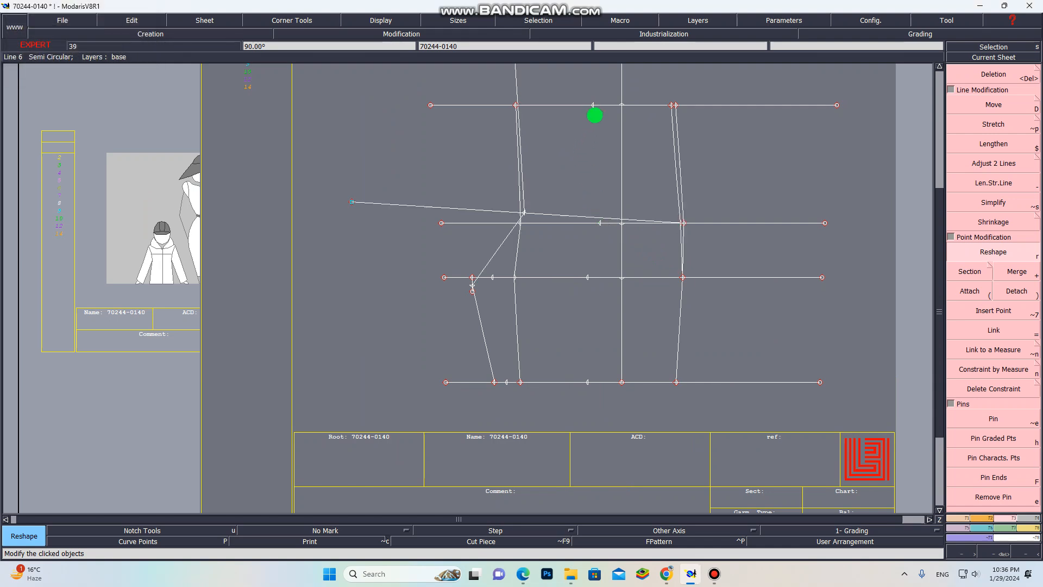
pyautogui.click(596, 104)
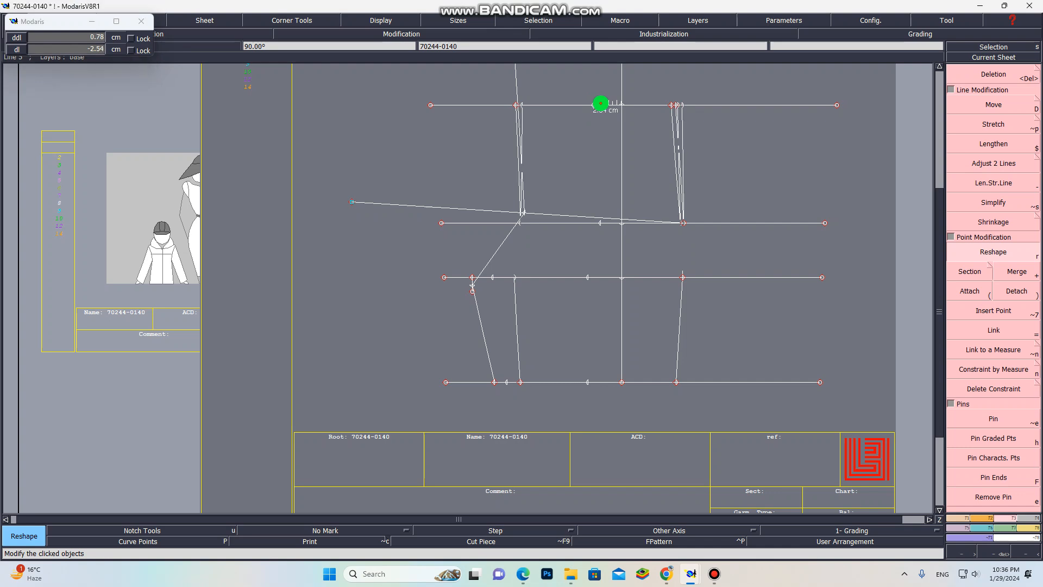
pyautogui.click(600, 103)
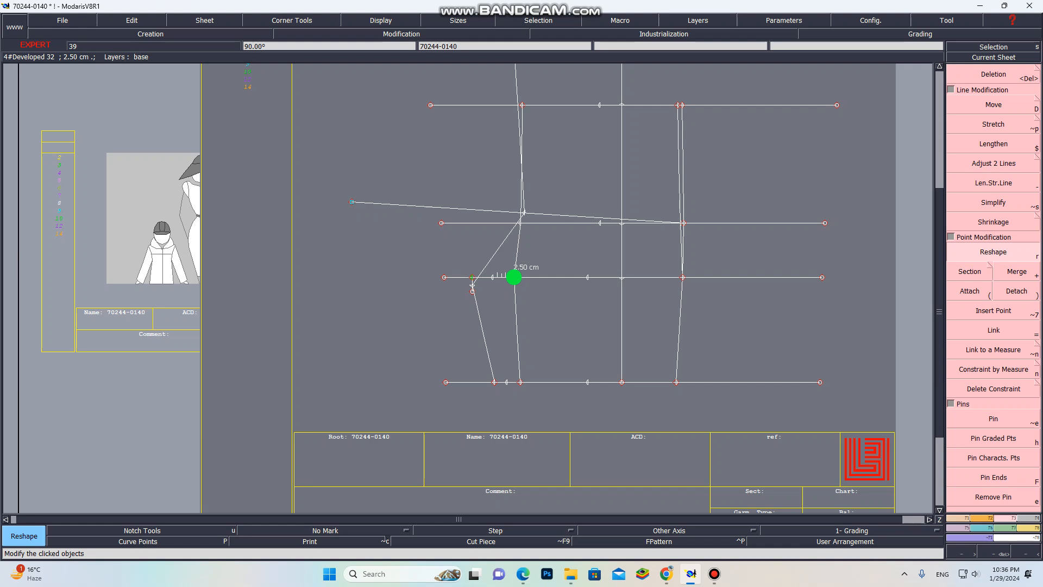
# Step: On the third horizontal line, reshape the crotch extension to 1.40 cm and move the mark beside the centre line slightly away from that line
pyautogui.click(514, 277)
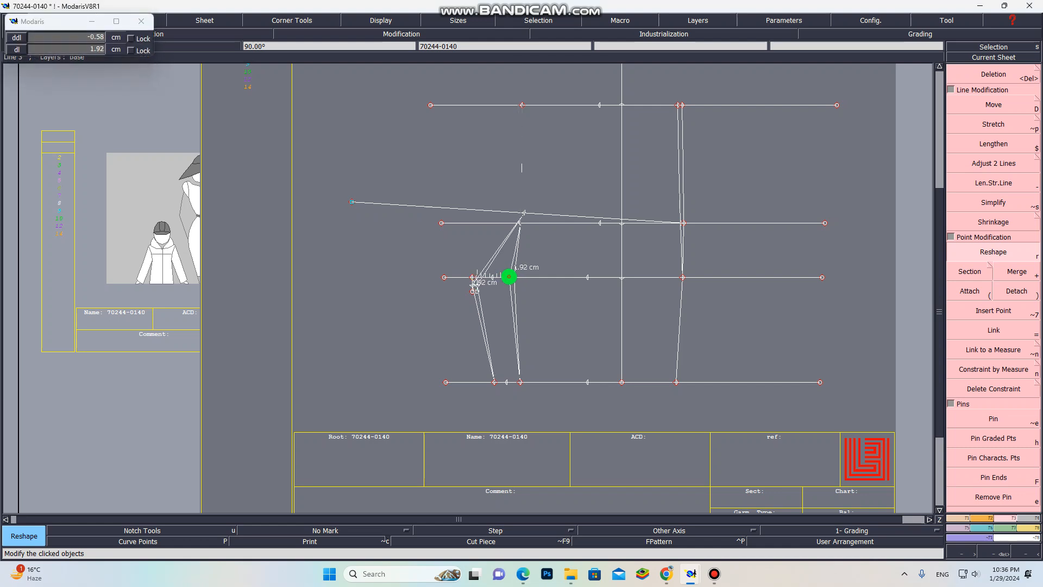
pyautogui.click(509, 277)
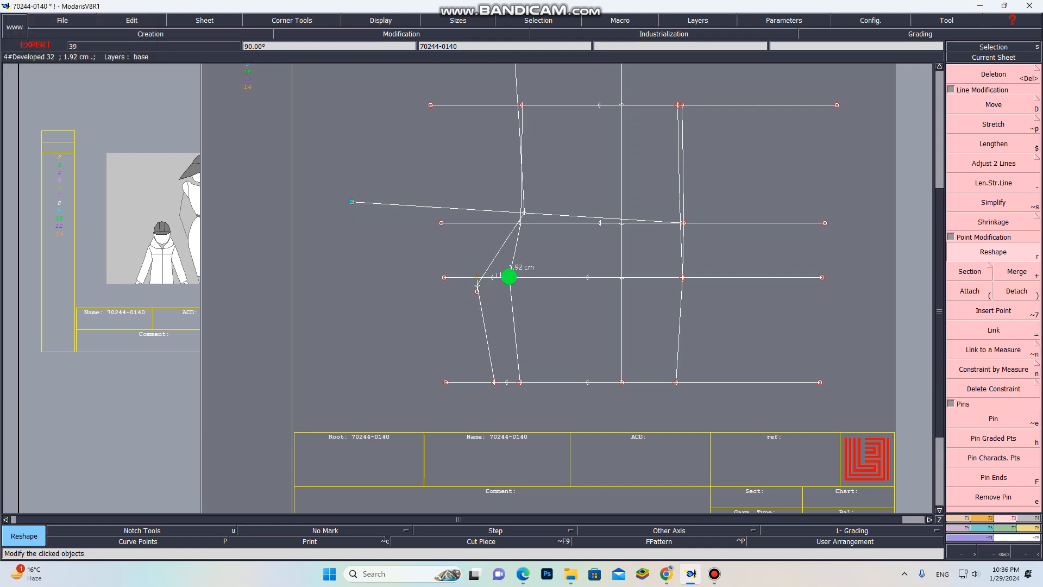
pyautogui.click(588, 277)
pyautogui.click(585, 277)
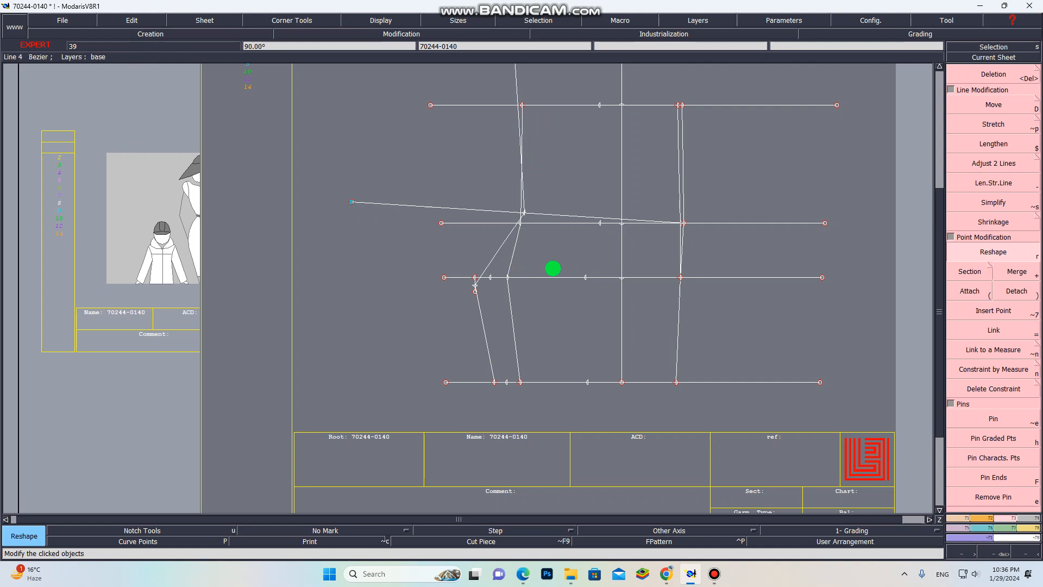
pyautogui.click(498, 275)
pyautogui.click(509, 278)
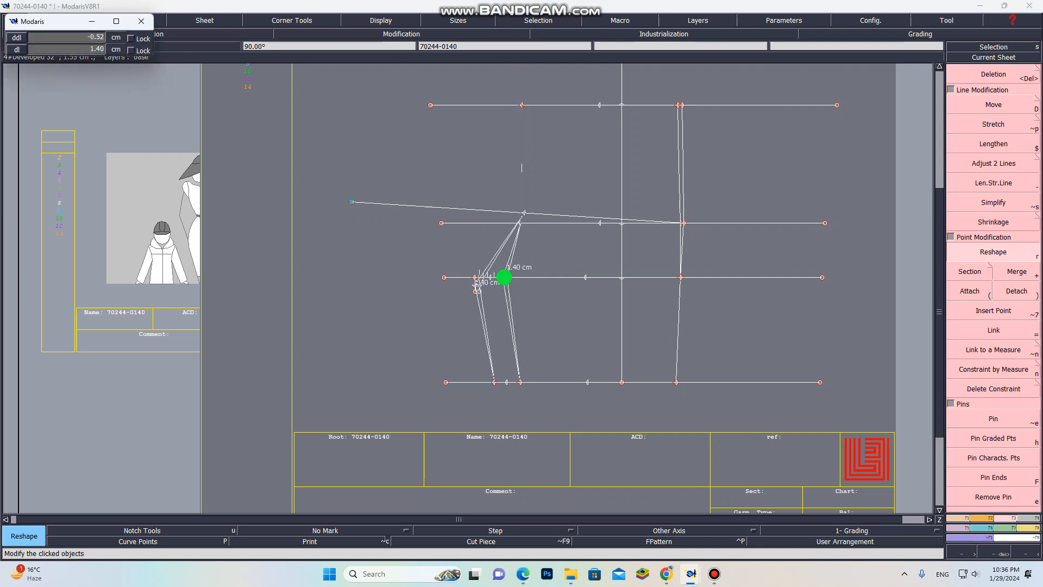
pyautogui.click(505, 277)
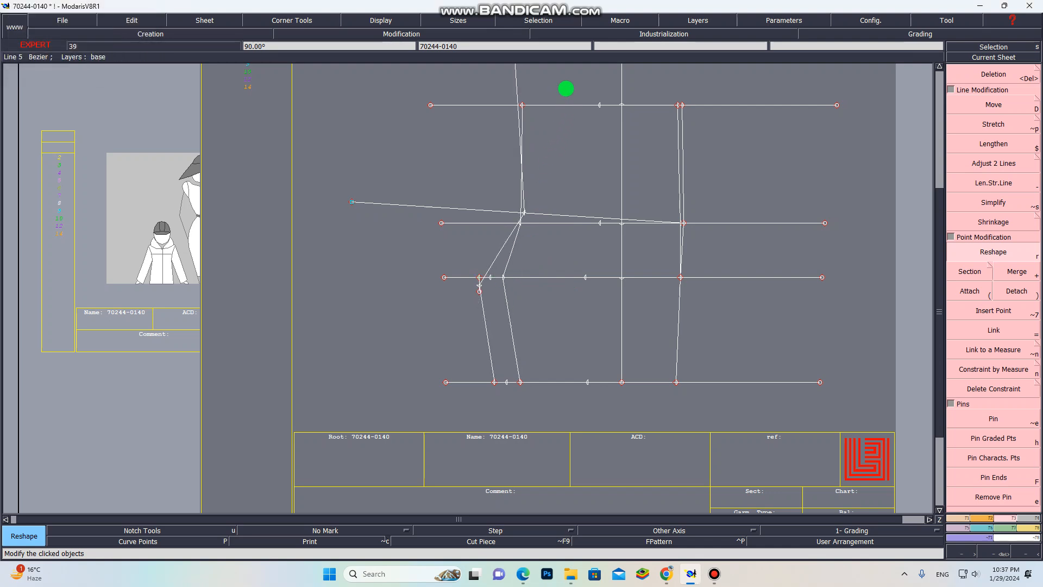
# Step: On the first horizontal line, move the mark beside the centre line slightly outward and the outer side-seam mark to about 0.26 cm from its neighbour
pyautogui.scroll(2, 565, 89)
pyautogui.click(618, 113)
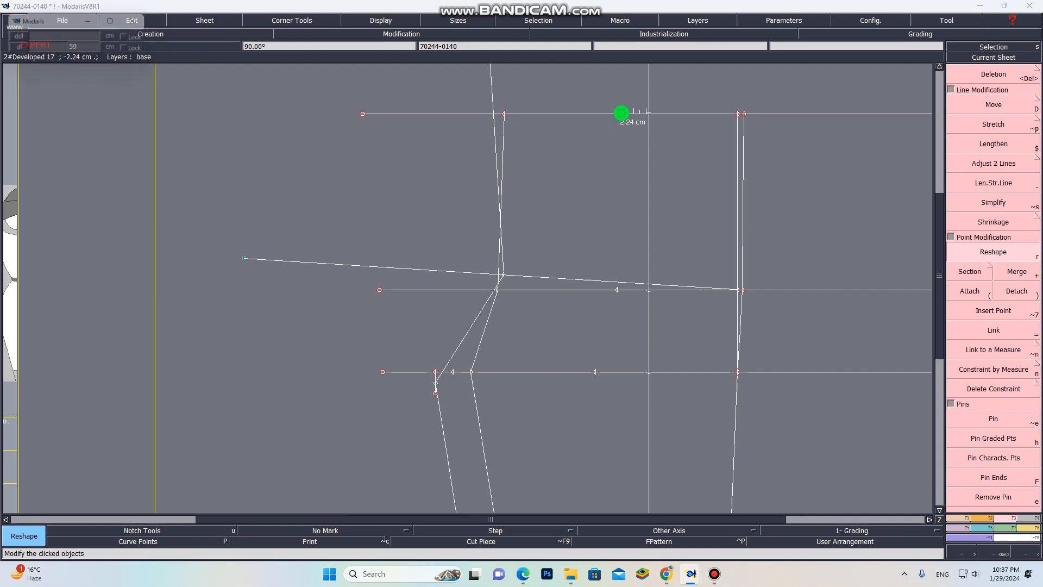
pyautogui.click(619, 112)
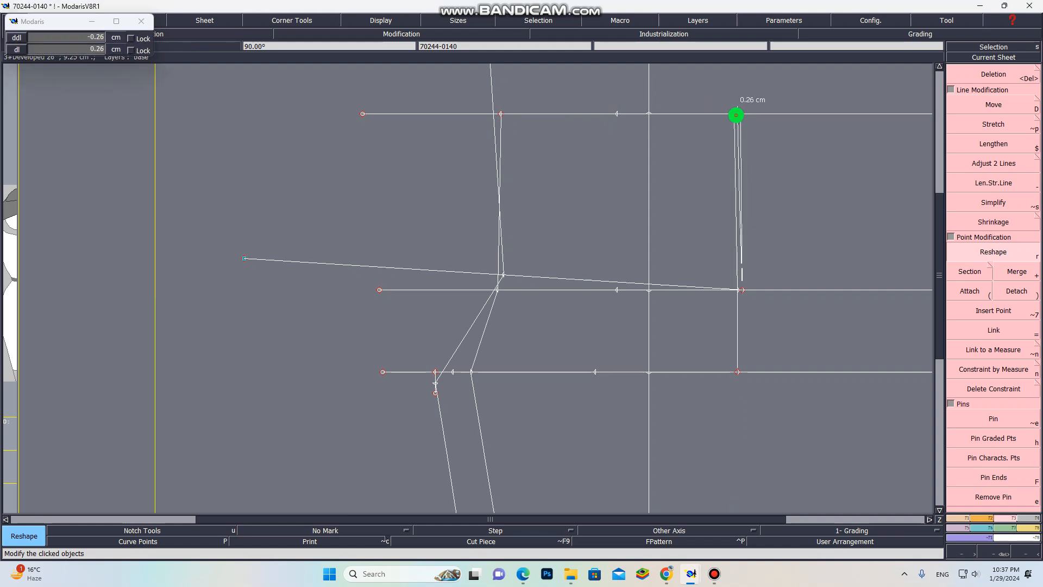
pyautogui.scroll(-3, 646, 190)
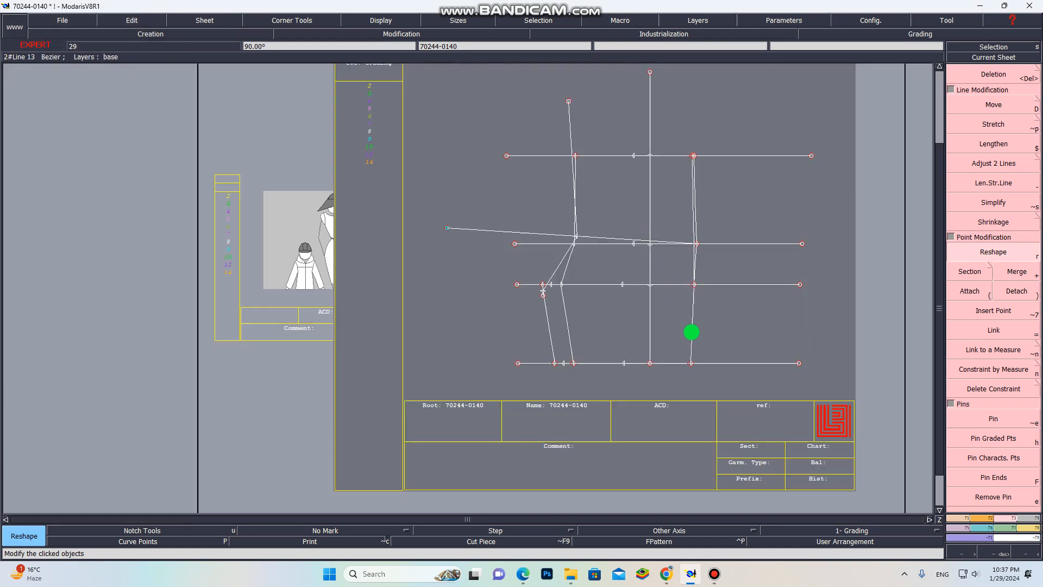
# Step: Widen the crotch extension on the third horizontal line to about 1.5 cm
pyautogui.scroll(2, 700, 352)
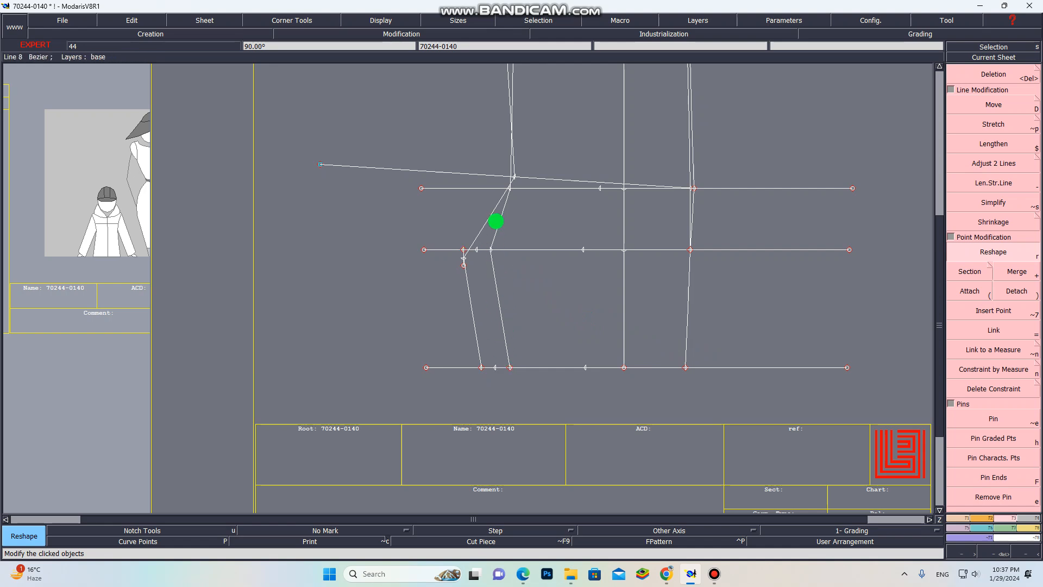
pyautogui.scroll(1, 495, 220)
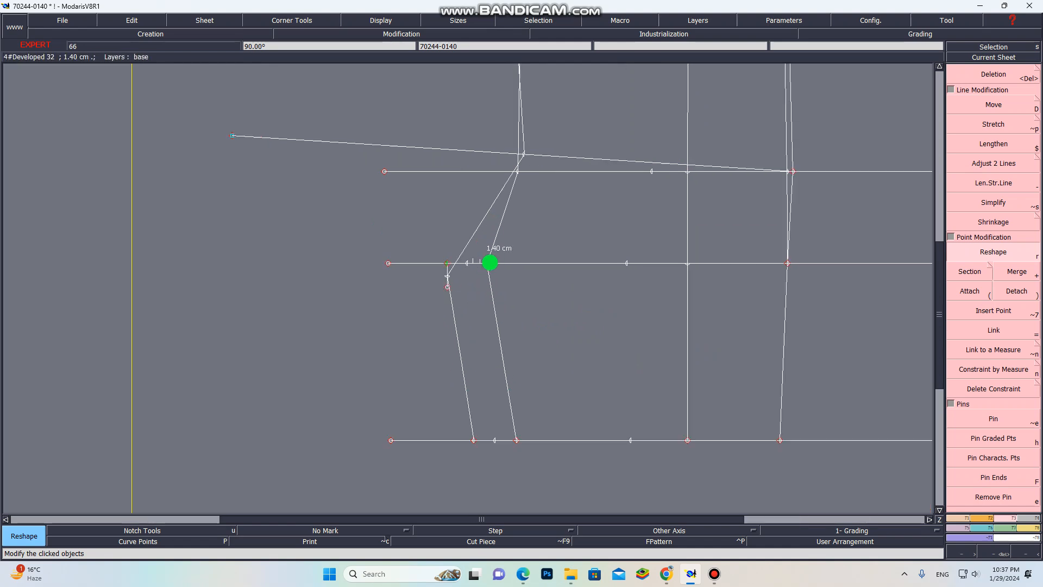
pyautogui.click(487, 262)
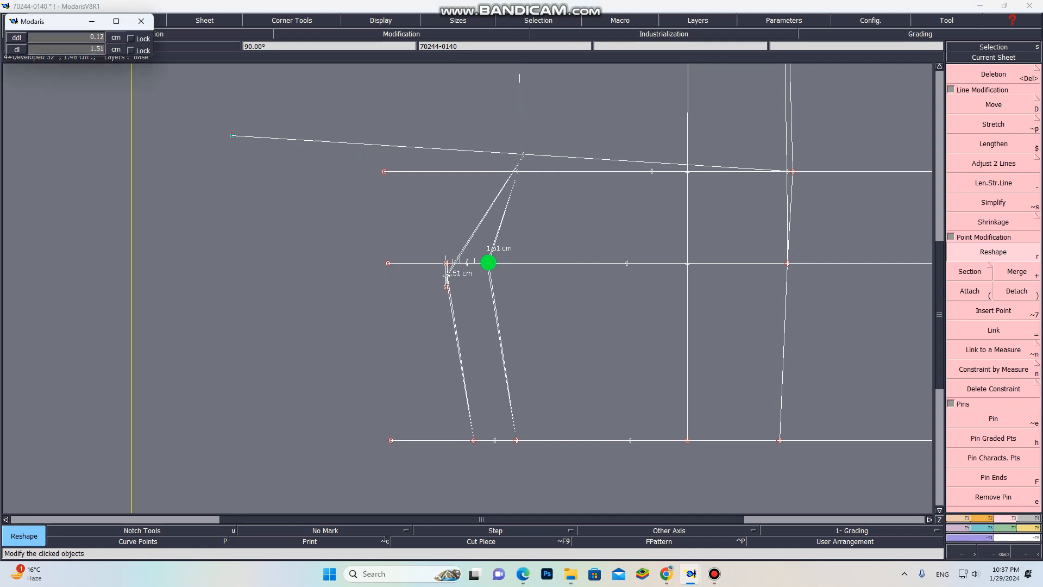
pyautogui.click(489, 262)
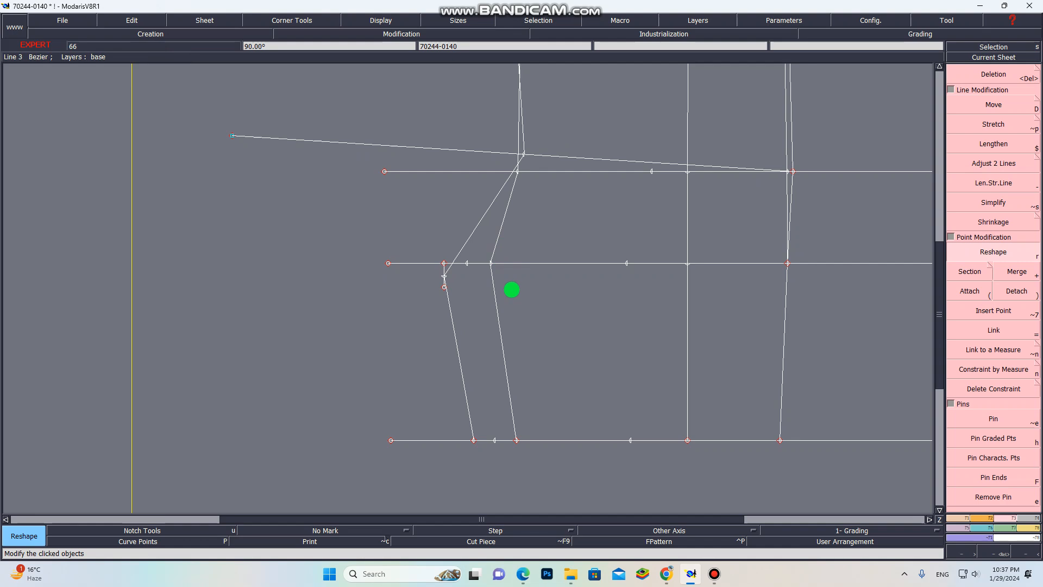
pyautogui.scroll(-2, 532, 326)
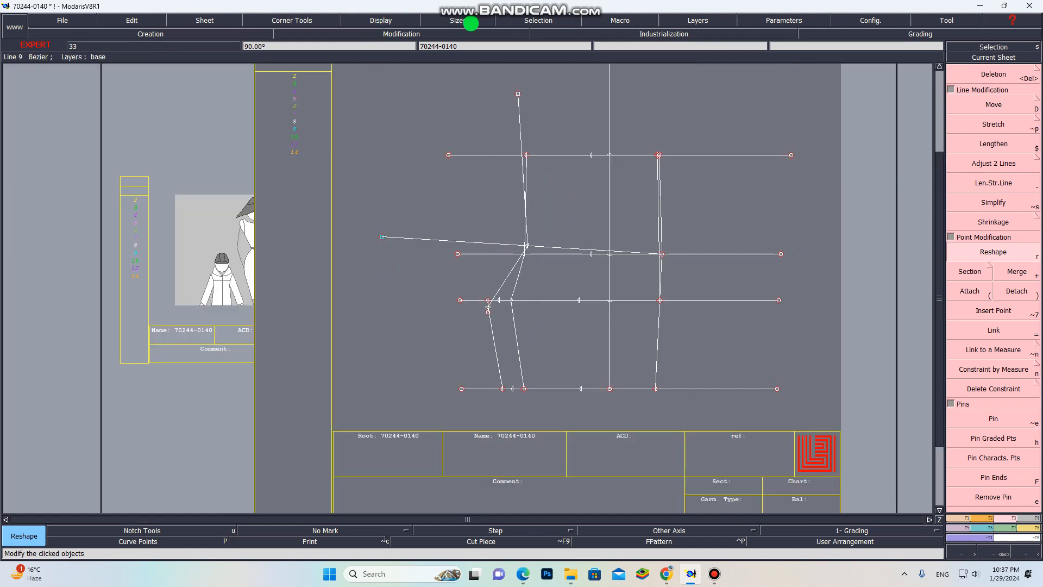
# Step: Display the curve handles and bend the front and back rise lines into smooth crotch curves between the second and third horizontal lines
pyautogui.click(399, 21)
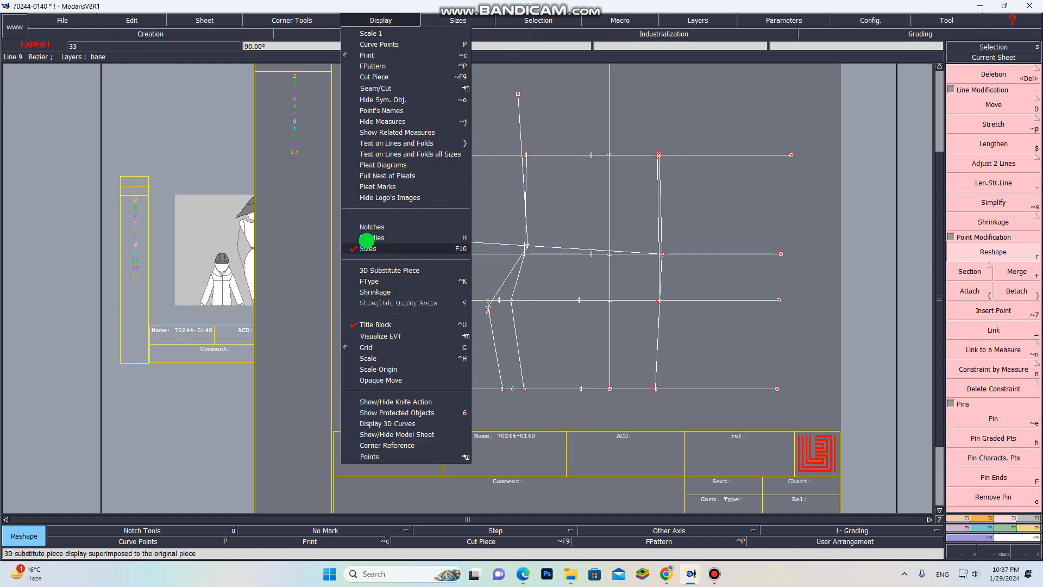
pyautogui.click(366, 238)
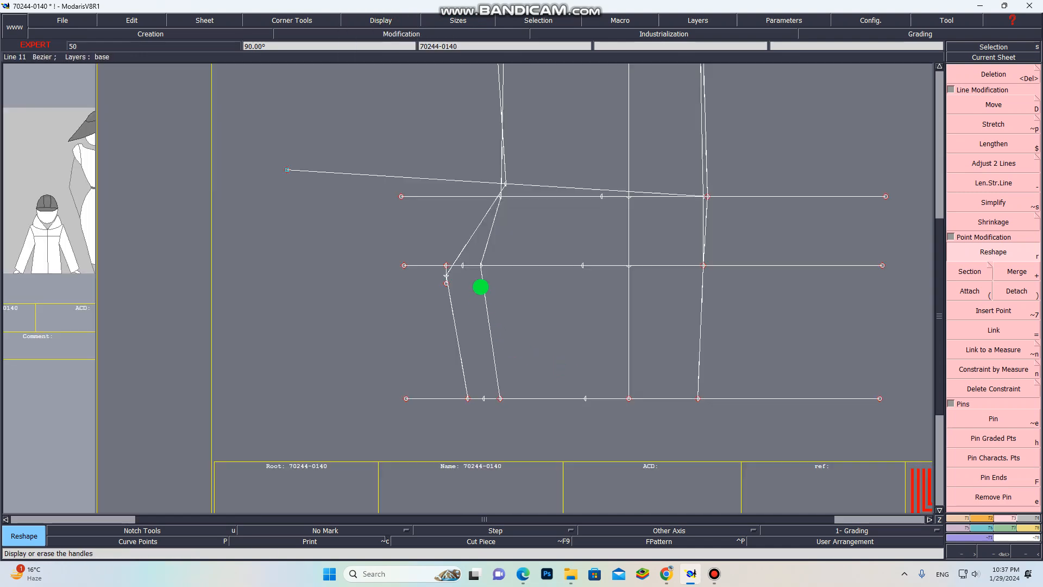
pyautogui.scroll(-2, 478, 216)
pyautogui.scroll(2, 482, 121)
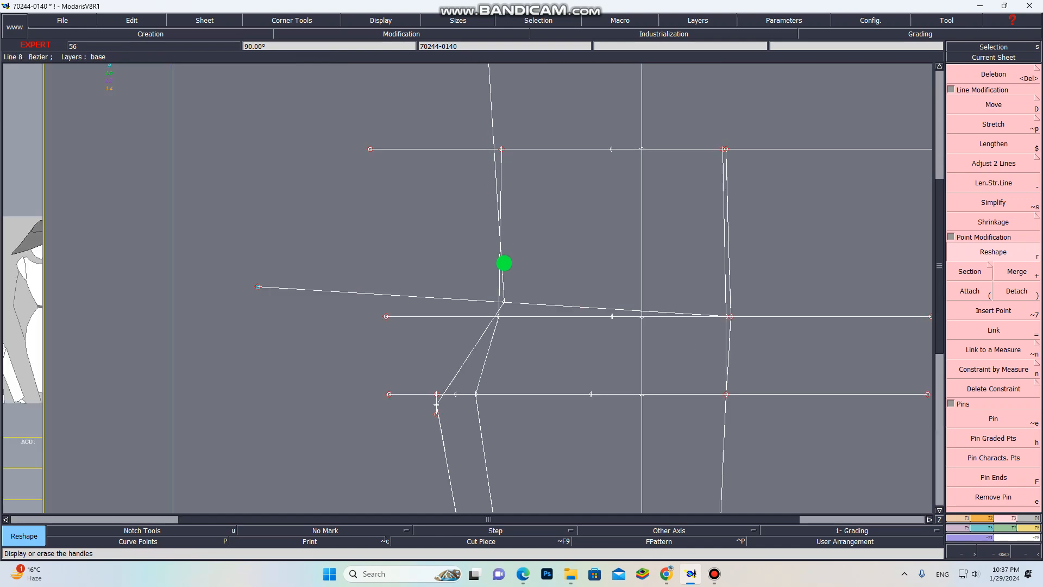
pyautogui.moveTo(483, 375); pyautogui.dragTo(474, 399)
pyautogui.click(475, 403)
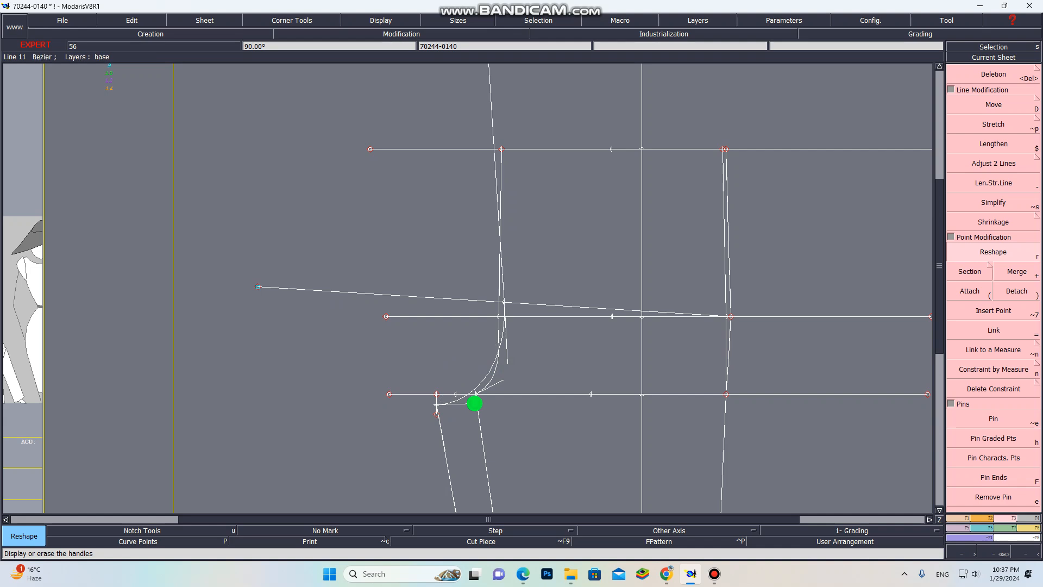
pyautogui.moveTo(508, 360); pyautogui.dragTo(508, 370)
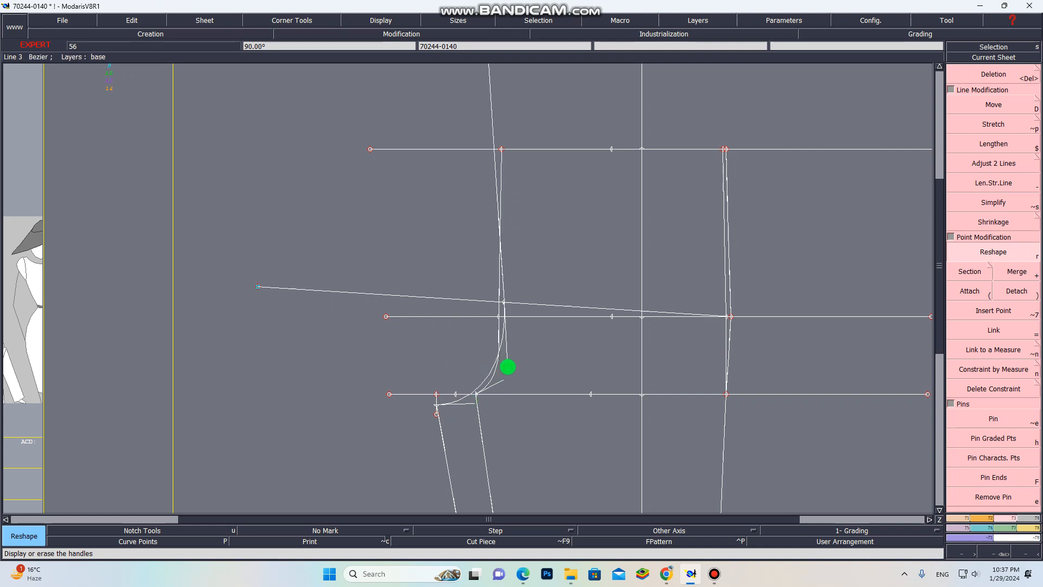
# Step: Move the back rise line's upper end towards the centre line and raise its crotch point to about 0.4 cm below the third horizontal line
pyautogui.scroll(-1, 519, 331)
pyautogui.click(504, 188)
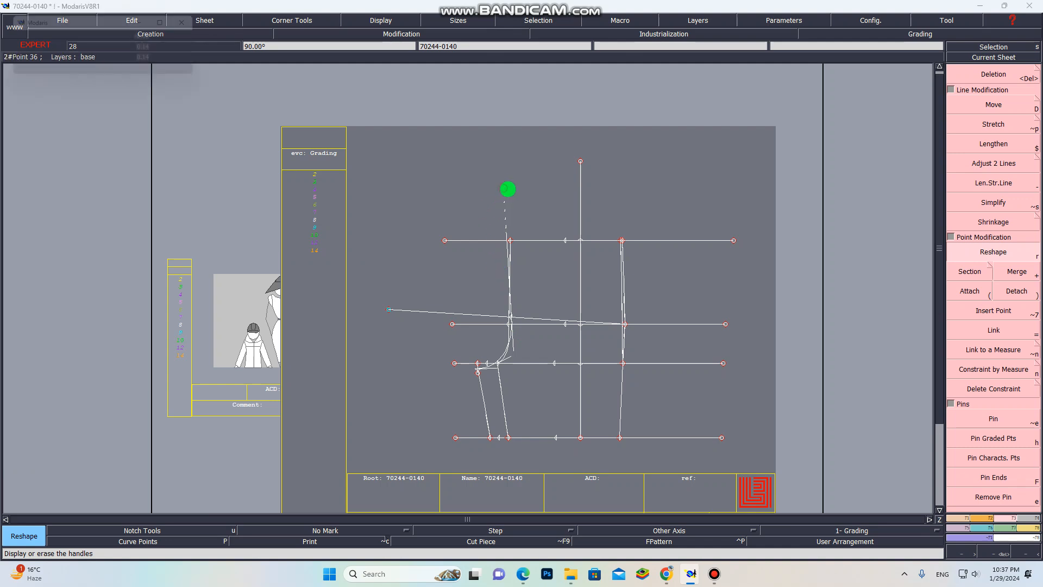
pyautogui.click(516, 191)
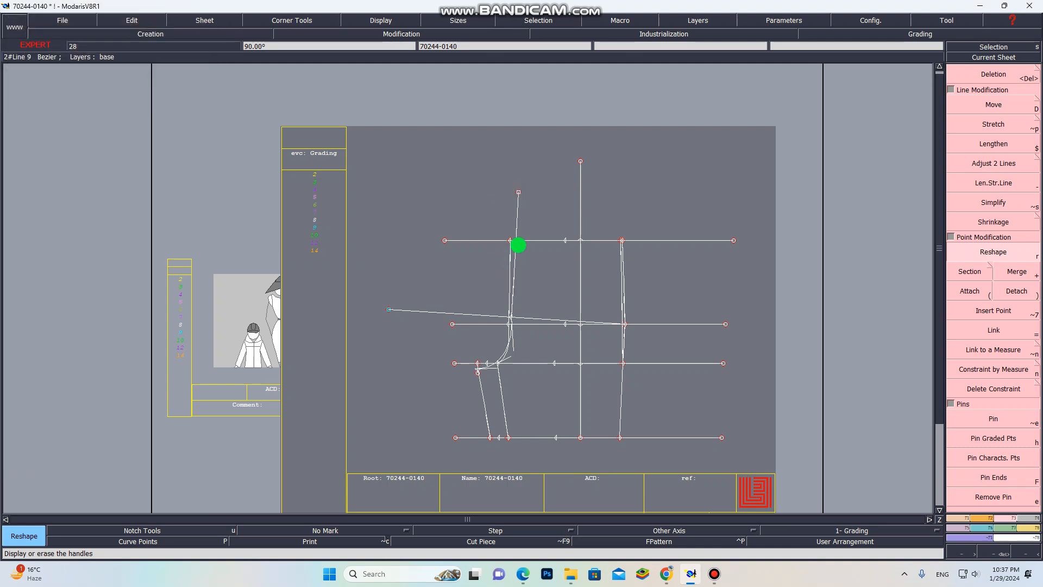
pyautogui.scroll(1, 530, 345)
pyautogui.scroll(1, 509, 361)
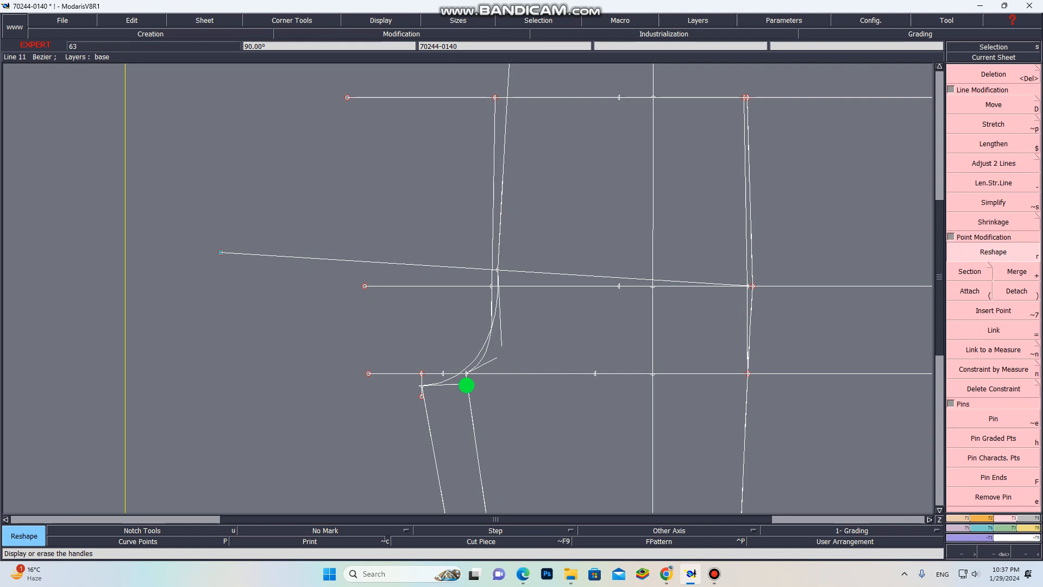
pyautogui.scroll(1, 429, 387)
pyautogui.click(417, 383)
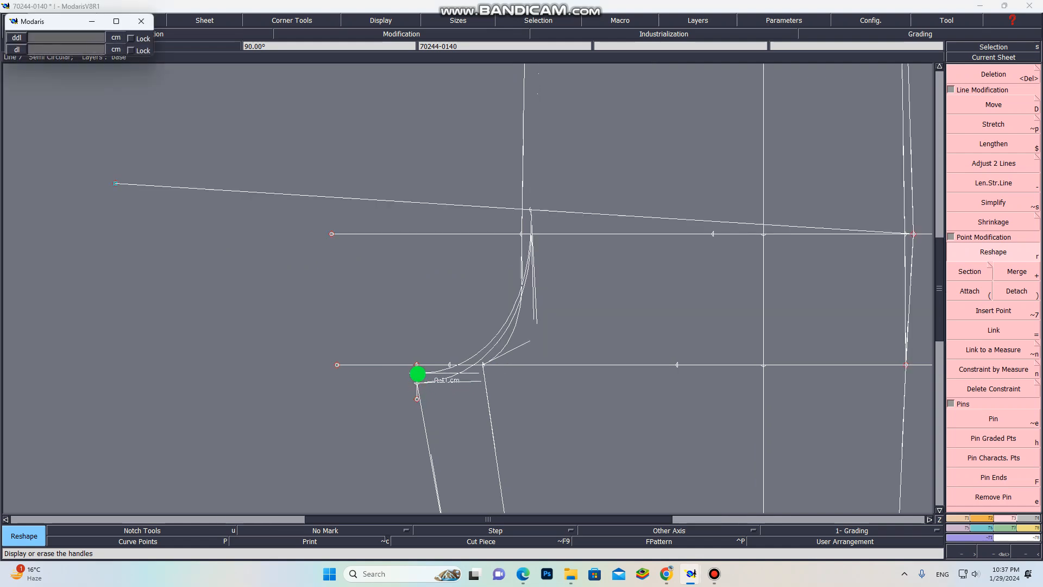
pyautogui.click(418, 374)
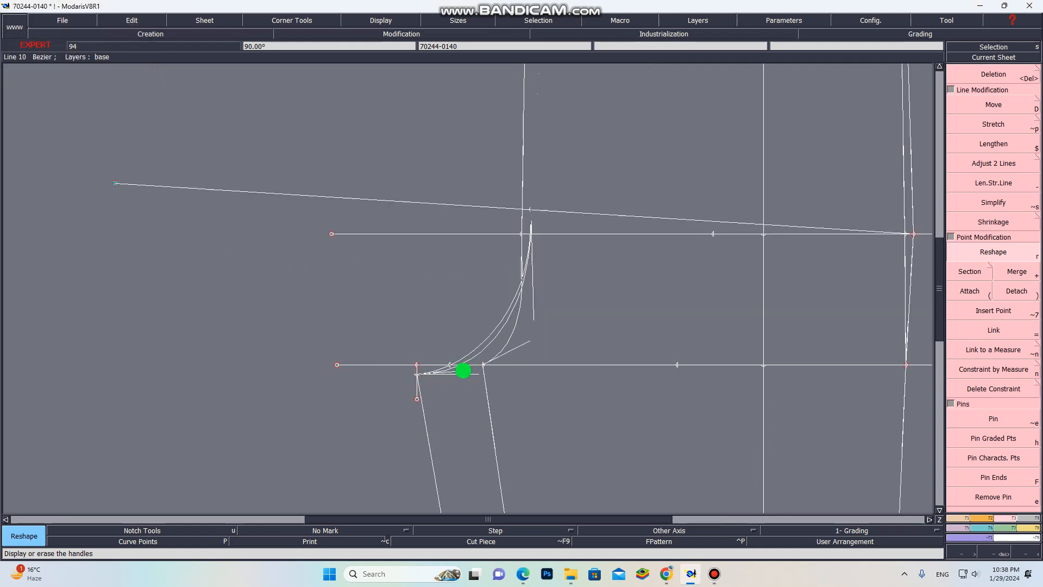
pyautogui.scroll(-2, 467, 372)
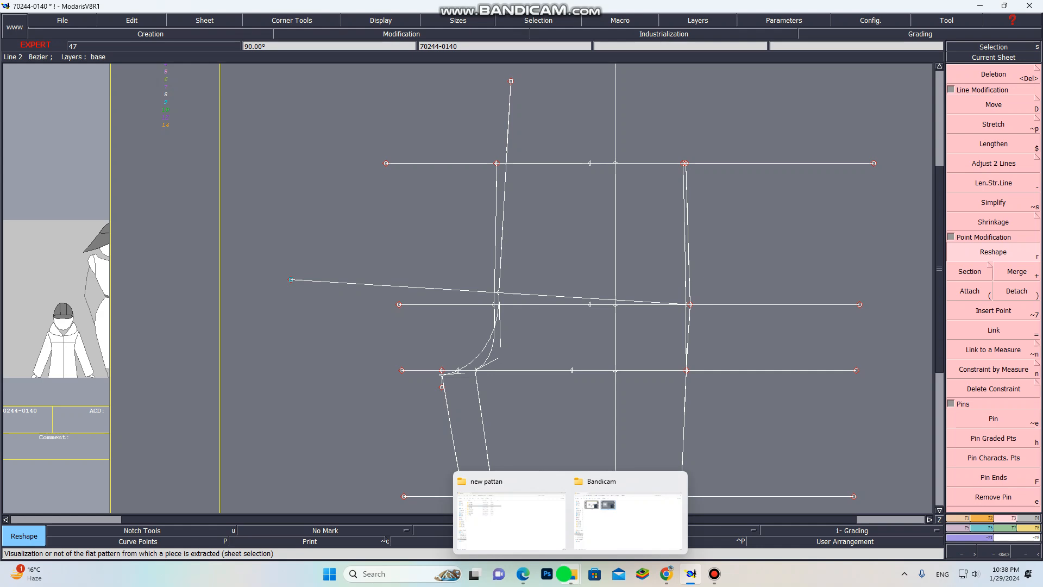
# Step: Switch to the Vertbaudet PDF, check the front rise and back crotch lengths for size 8 ANS, and return to Modaris
pyautogui.moveTo(524, 575)
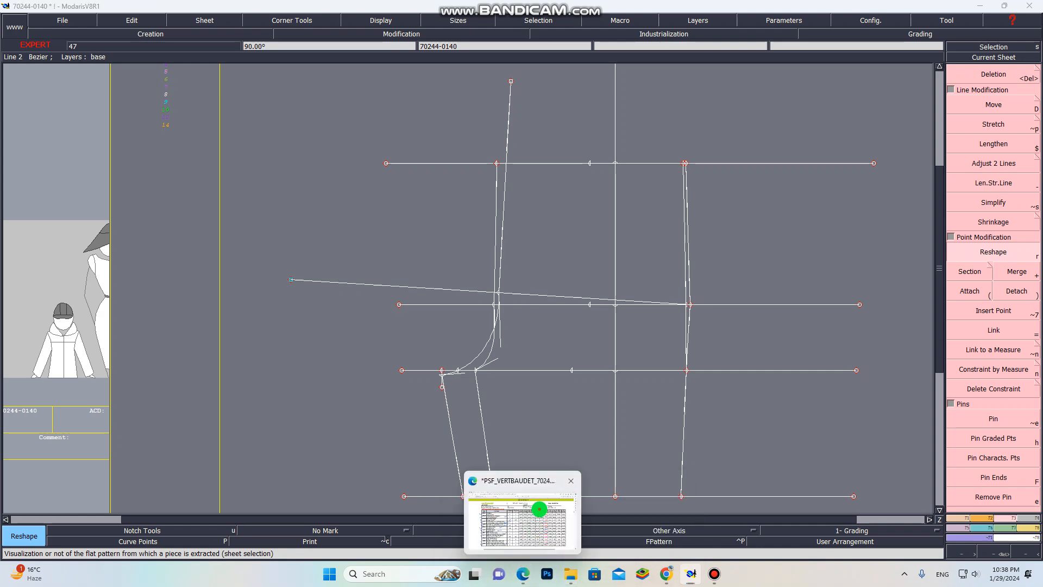
pyautogui.click(538, 510)
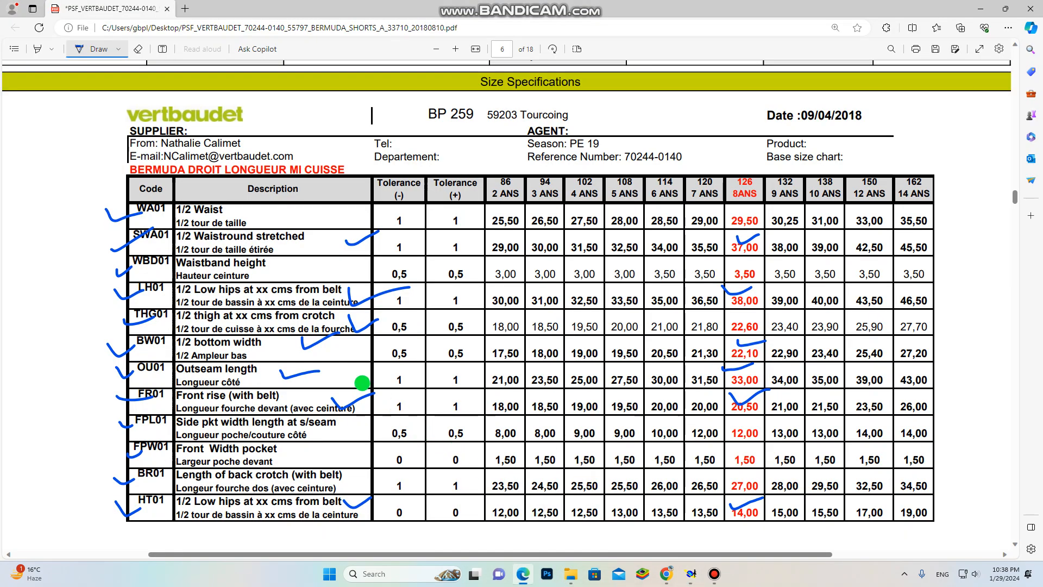
pyautogui.scroll(-2, 218, 344)
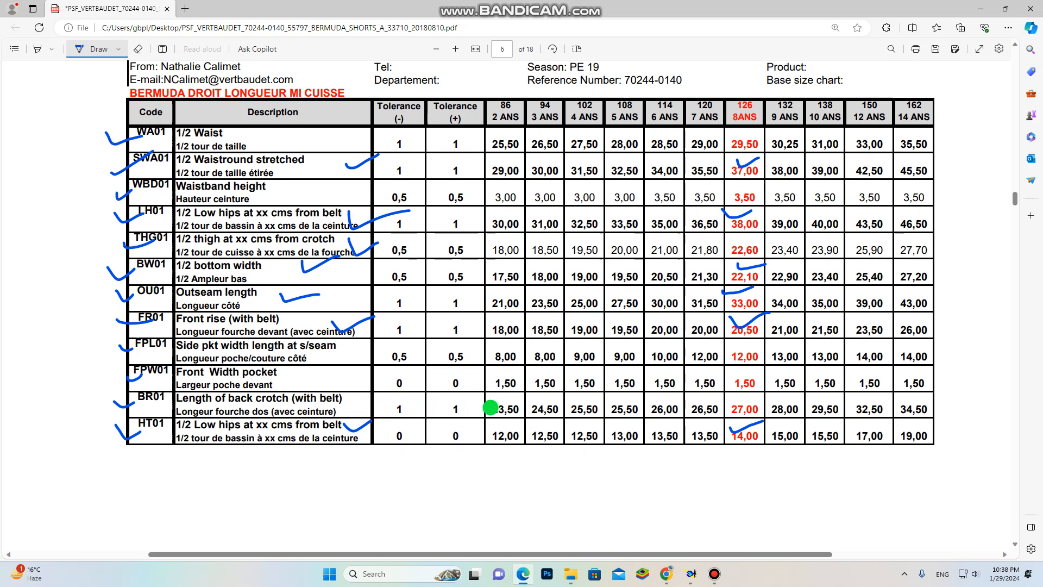
pyautogui.moveTo(688, 578)
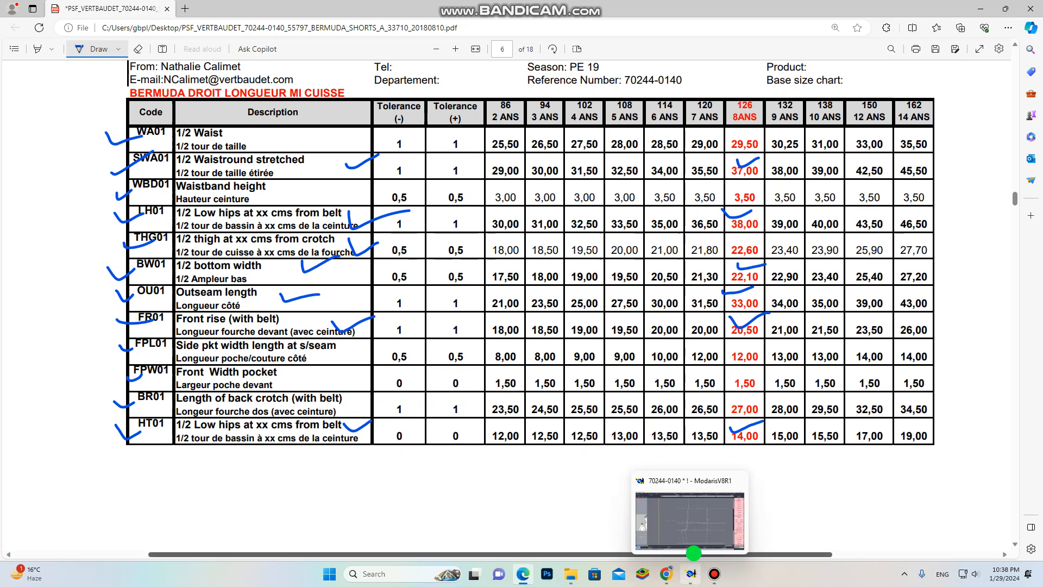
pyautogui.click(695, 537)
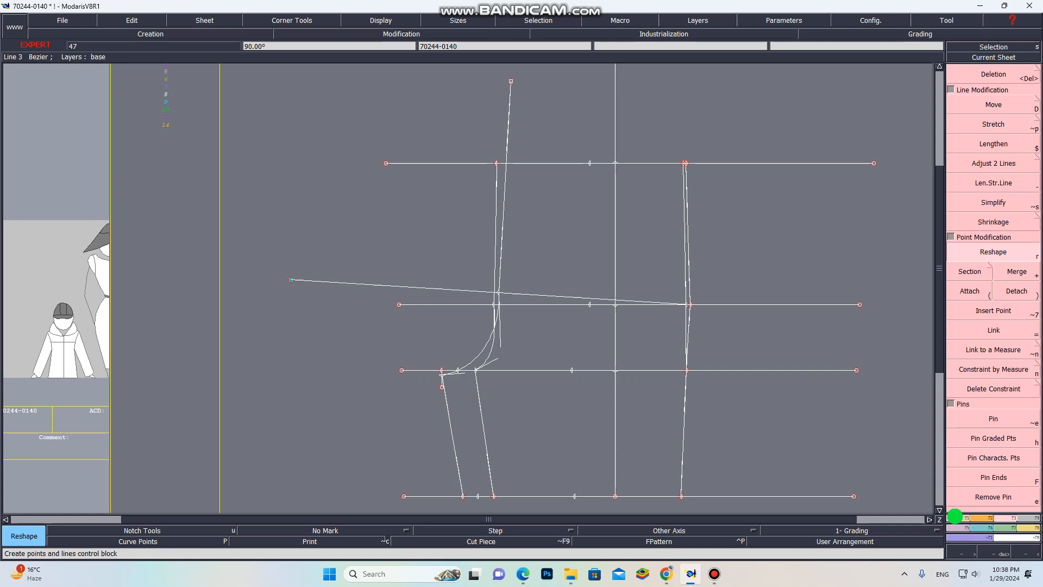
# Step: Start the Developed point command for marking a distance along a line of the pattern
pyautogui.press('F1')
pyautogui.click(983, 105)
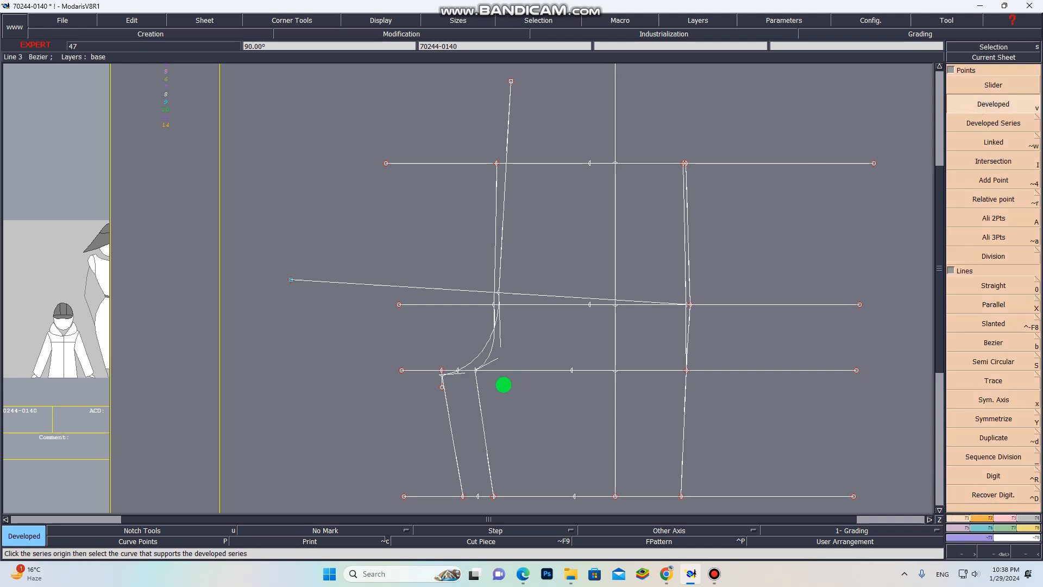